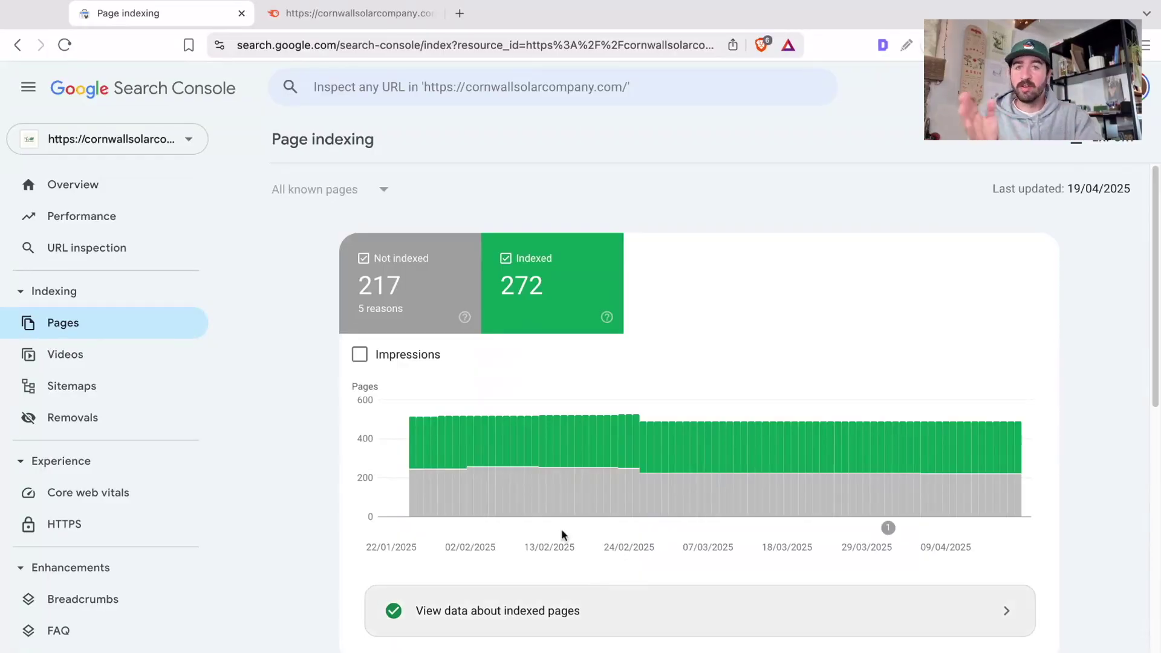
Refresh the page indexing report and open the 'Crawled - currently not indexed' list.
left_click(67, 330)
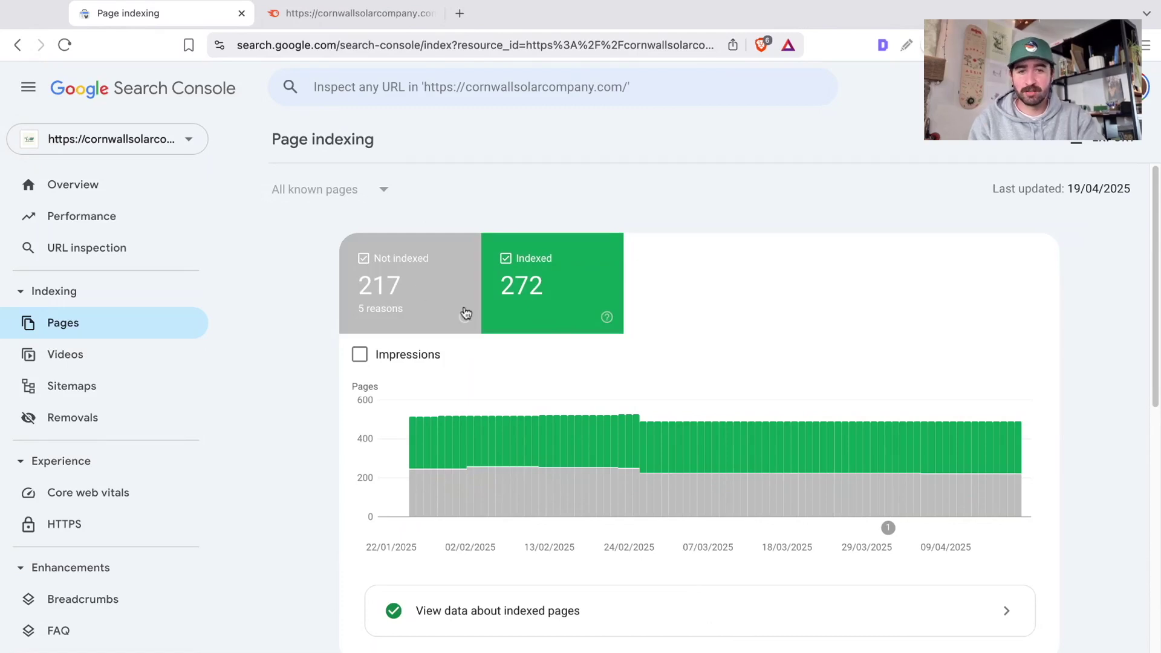
scroll(432, 382, "down", 1)
scroll(433, 381, "down", 7)
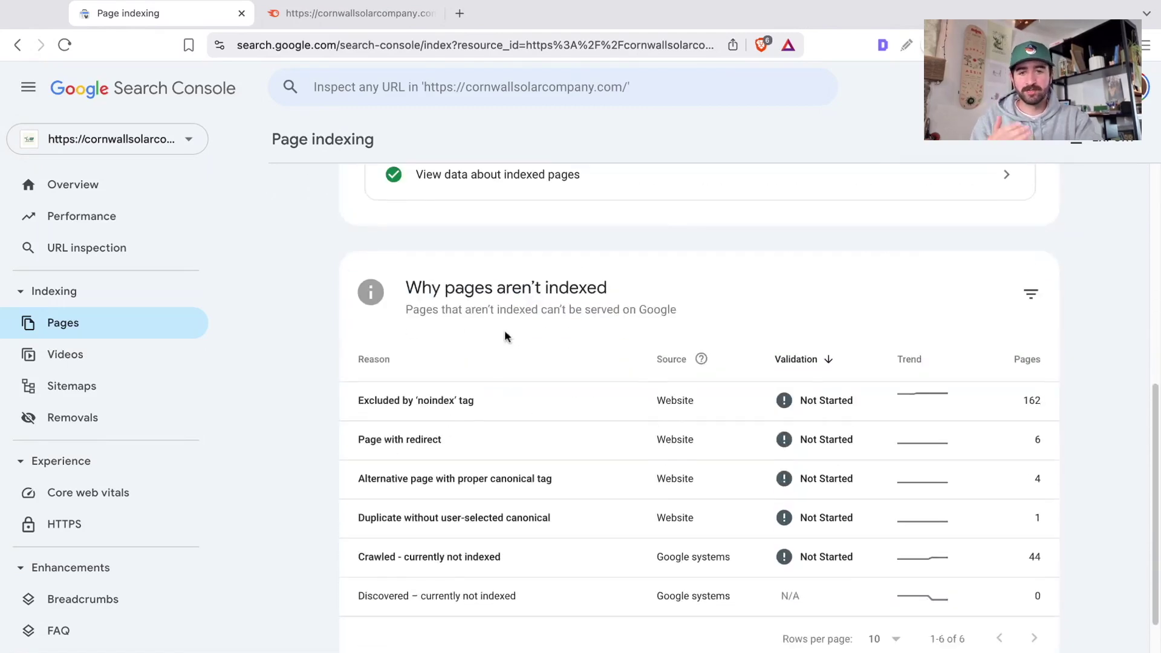
left_click(481, 563)
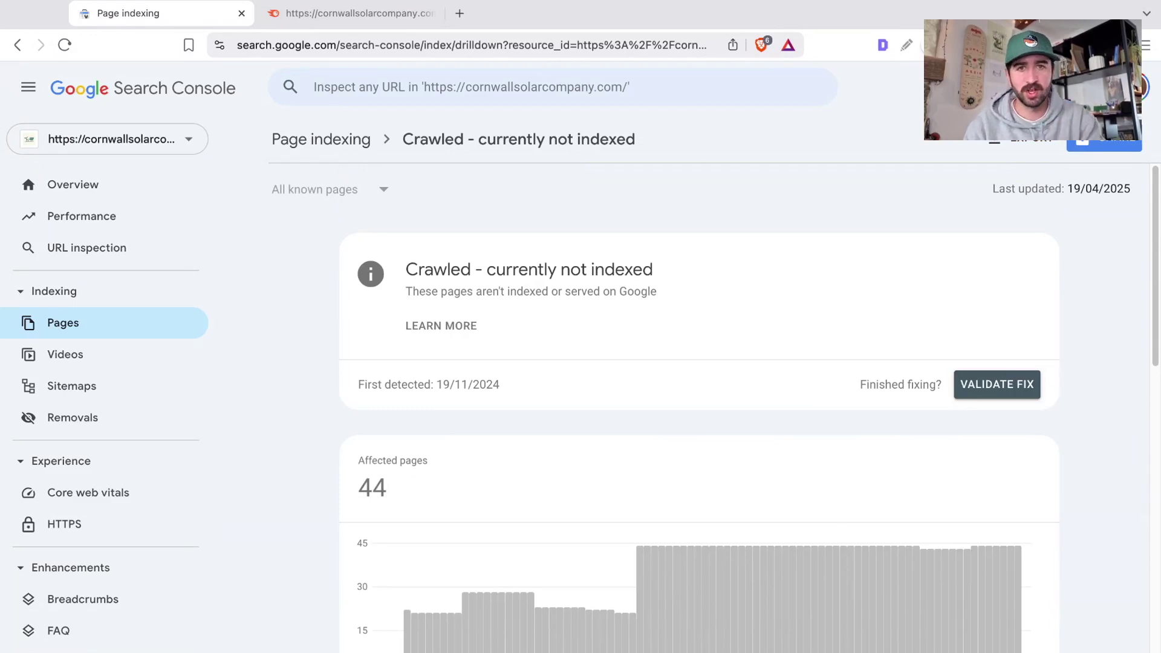
Scan the 44 listed URLs, check the site's feed URL in a new tab, then close it.
scroll(585, 447, "down", 7)
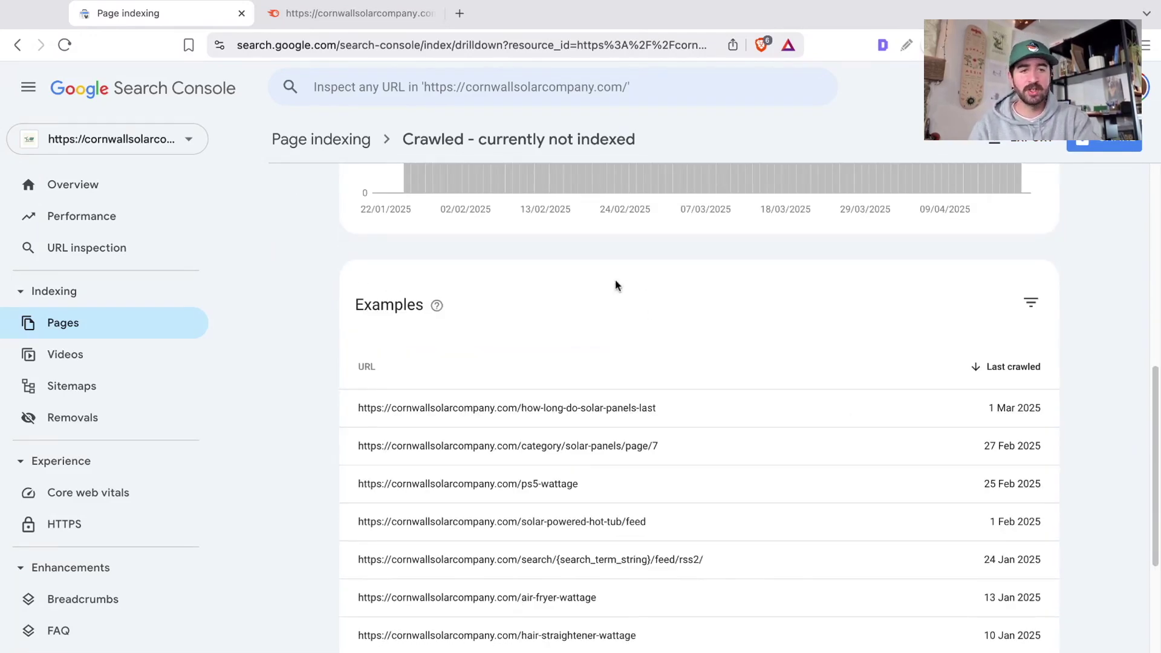
scroll(599, 302, "down", 1)
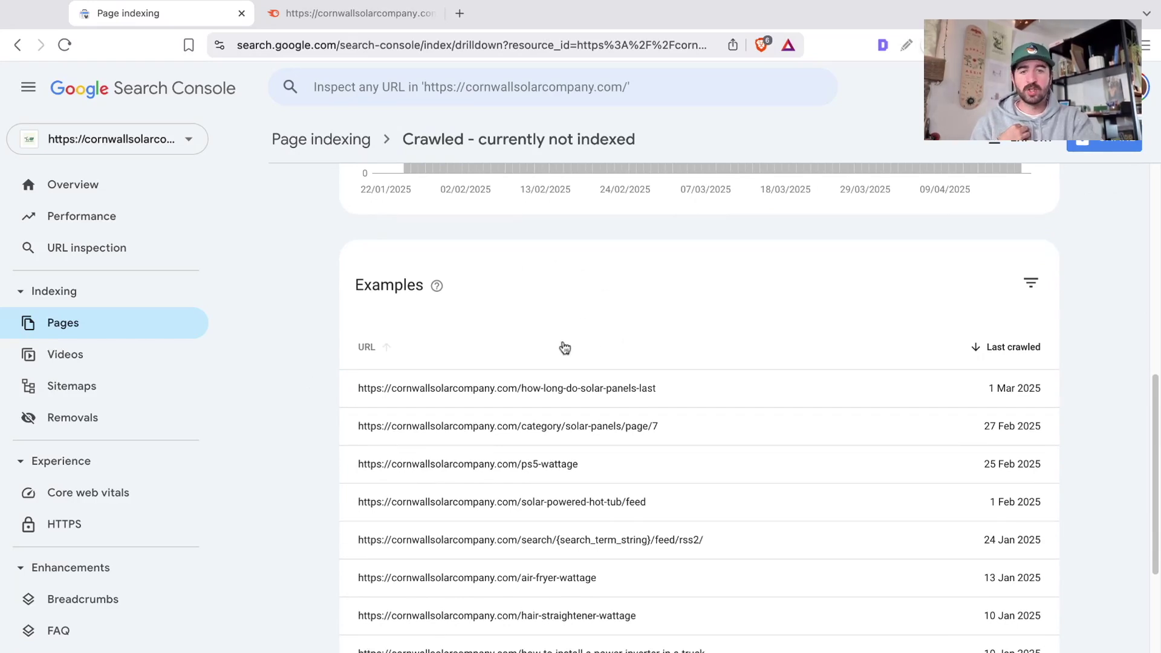
scroll(564, 350, "down", 2)
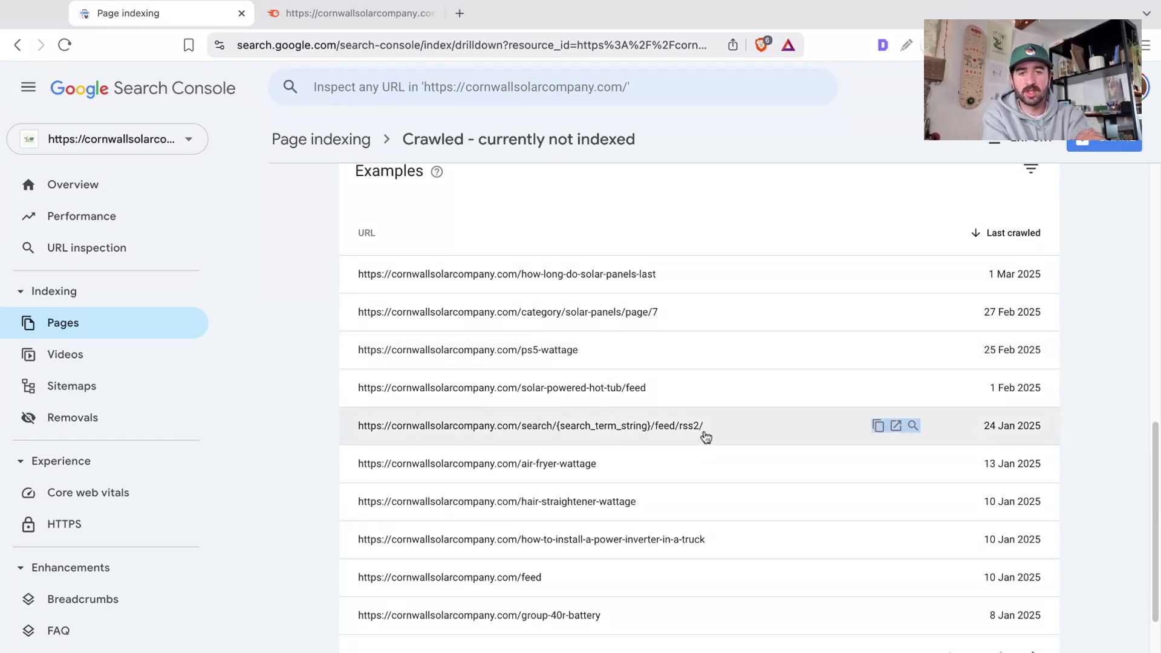
left_click_drag(526, 426, 703, 426)
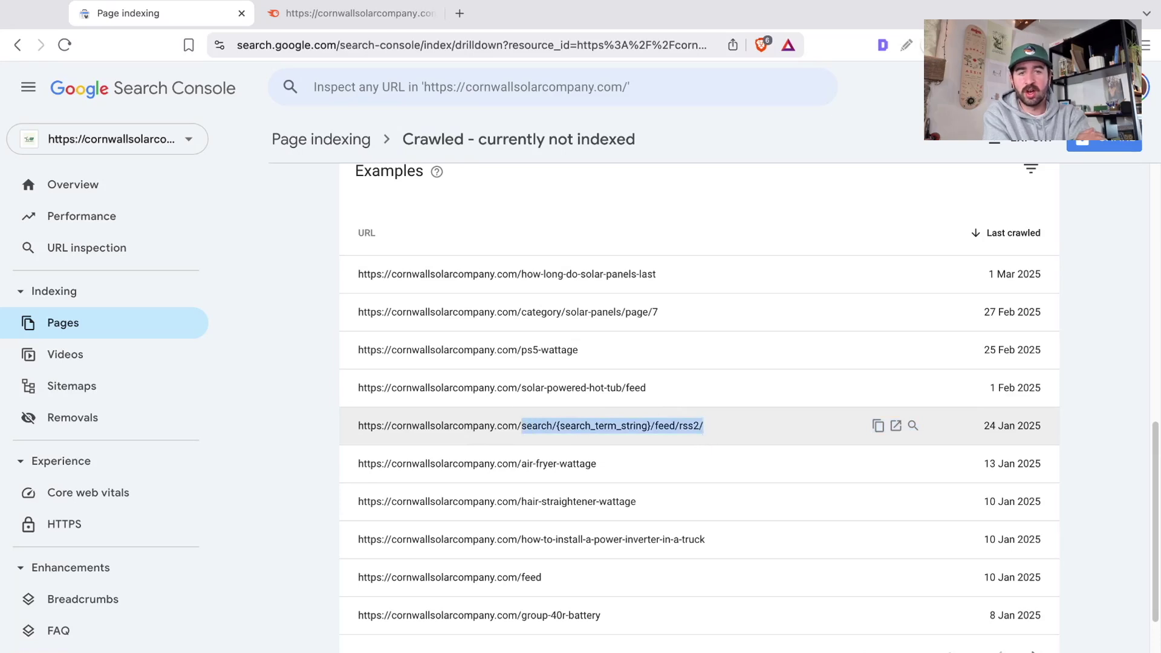
scroll(537, 548, "down", 1)
left_click(565, 560)
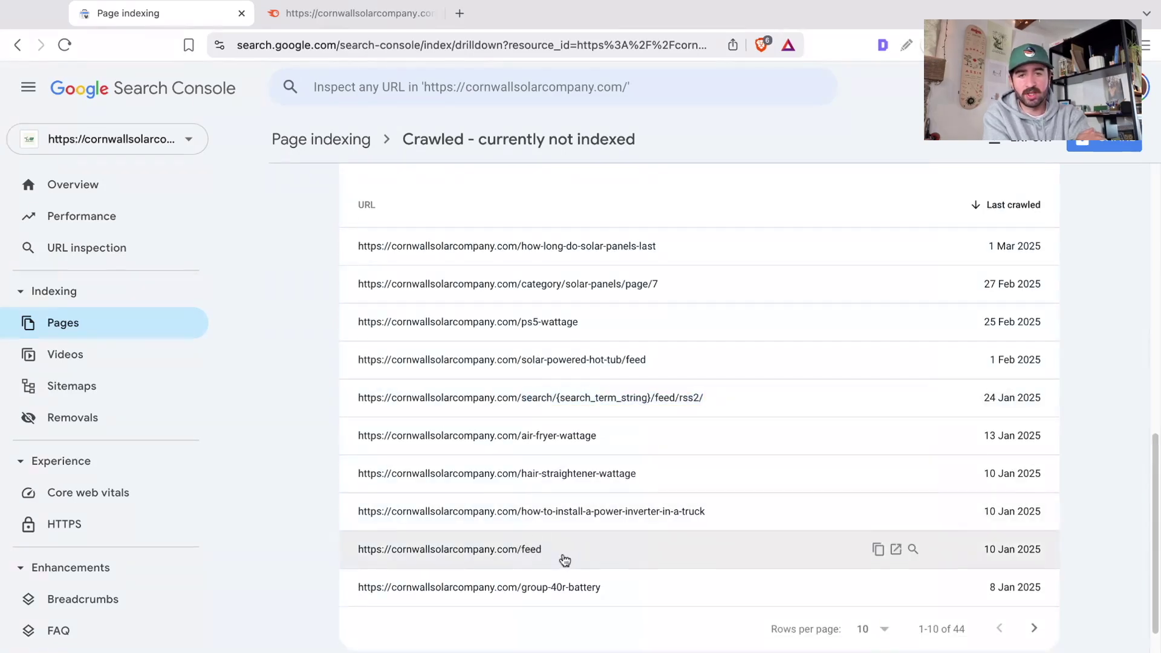
double_click(565, 559)
left_click(896, 550)
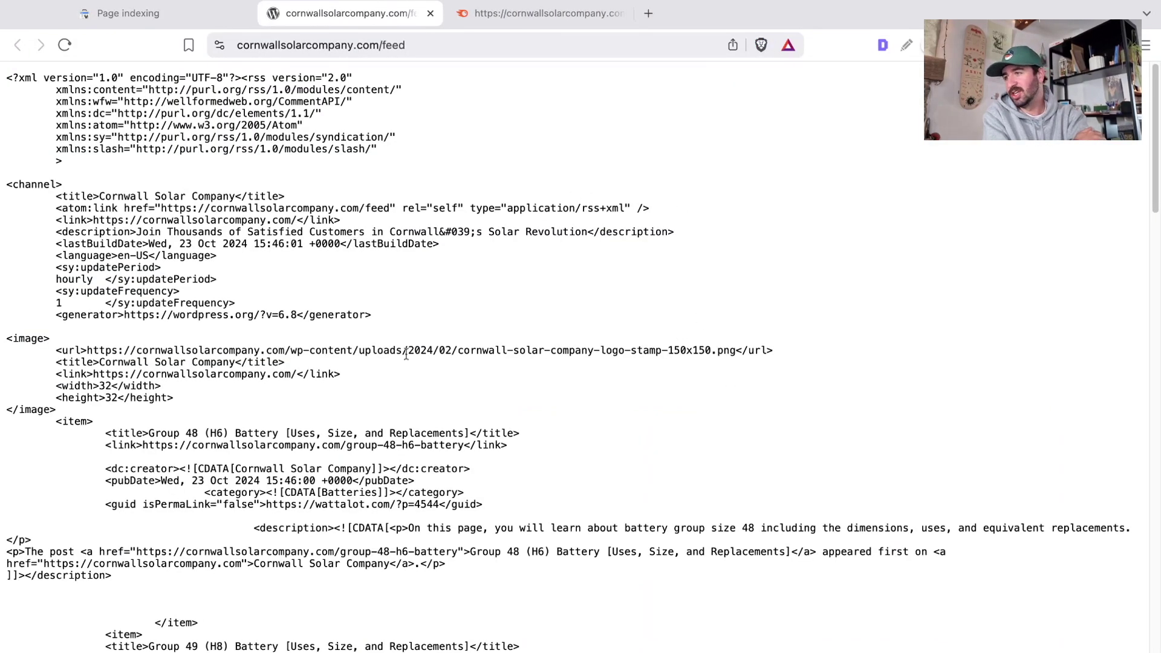
left_click(430, 14)
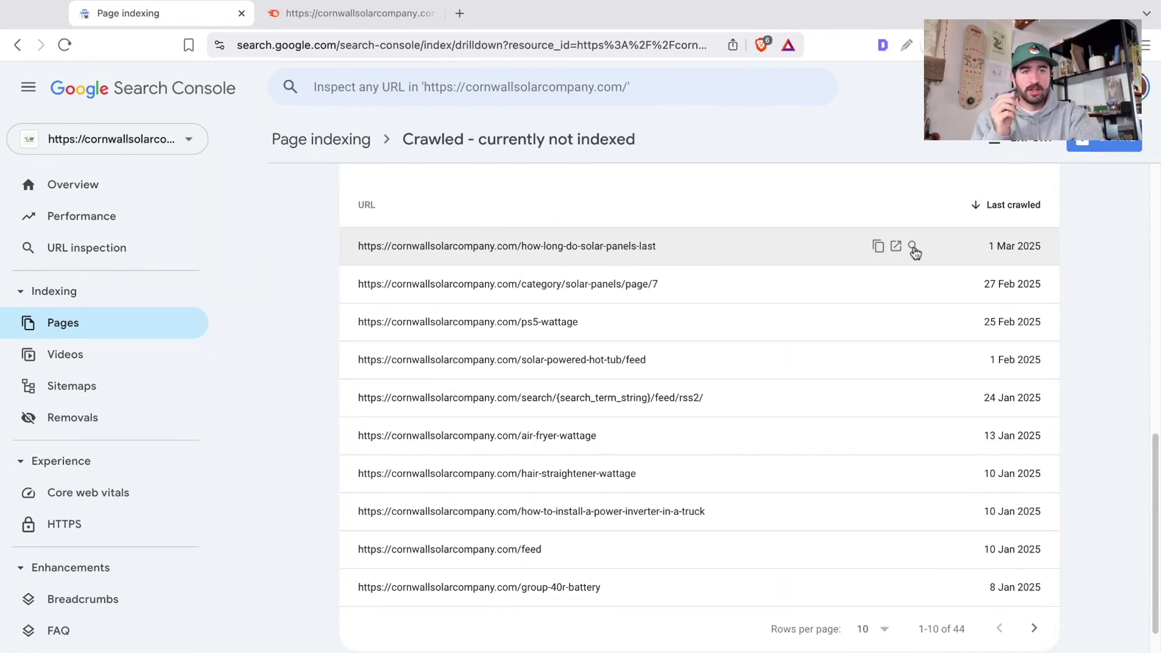
Inspect how-long-do-solar-panels-last and note its solar-bitcoin-mining and post-sitemap.xml referring pages.
left_click(913, 247)
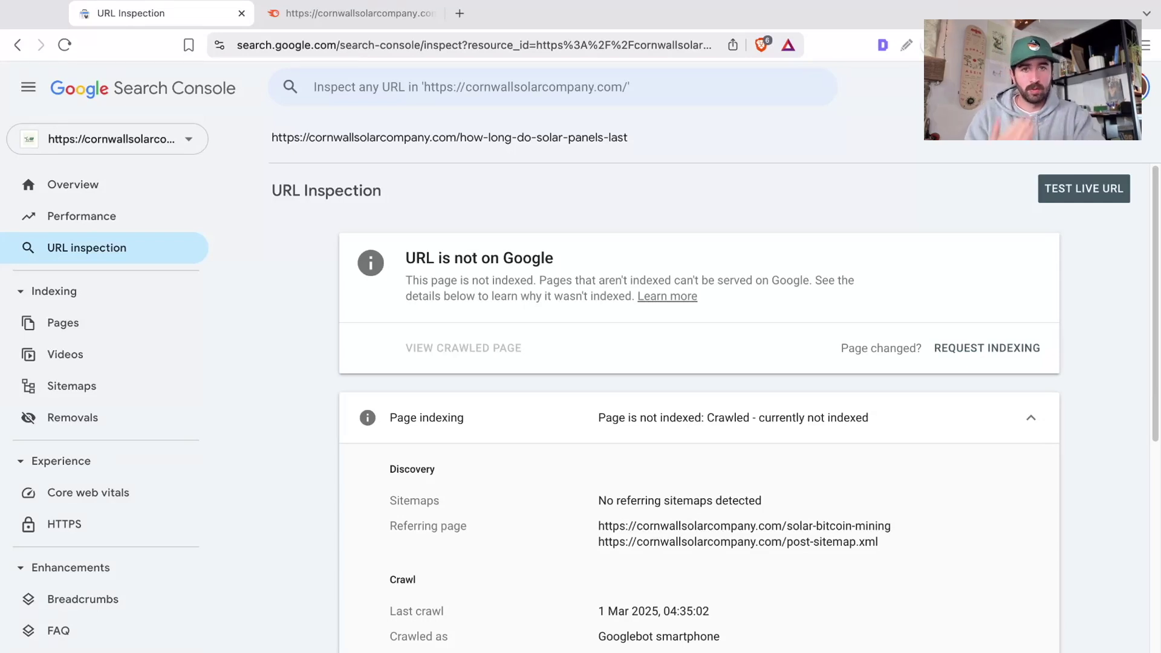
scroll(621, 288, "down", 4)
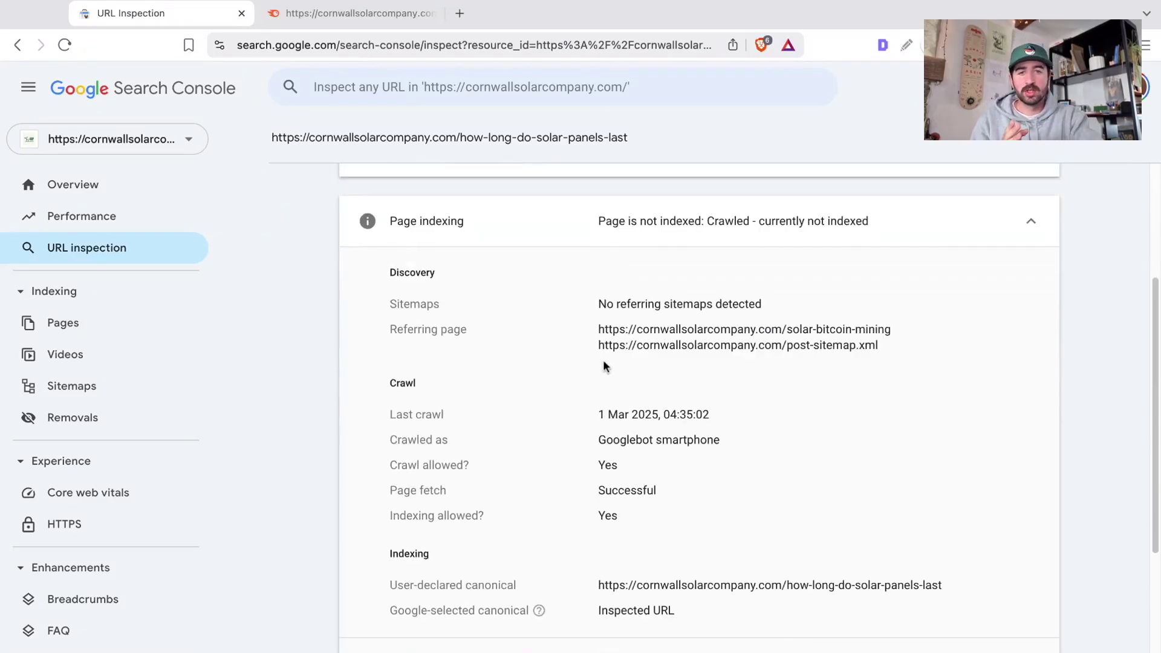
left_click_drag(605, 329, 891, 331)
left_click_drag(637, 345, 877, 345)
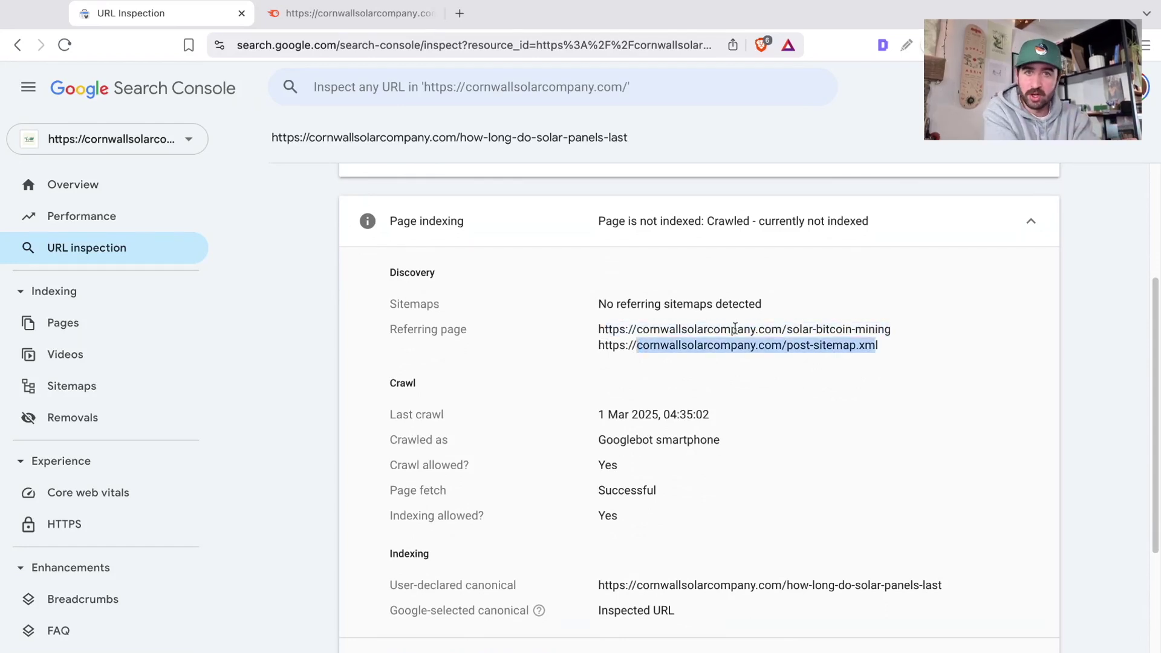
left_click(720, 347)
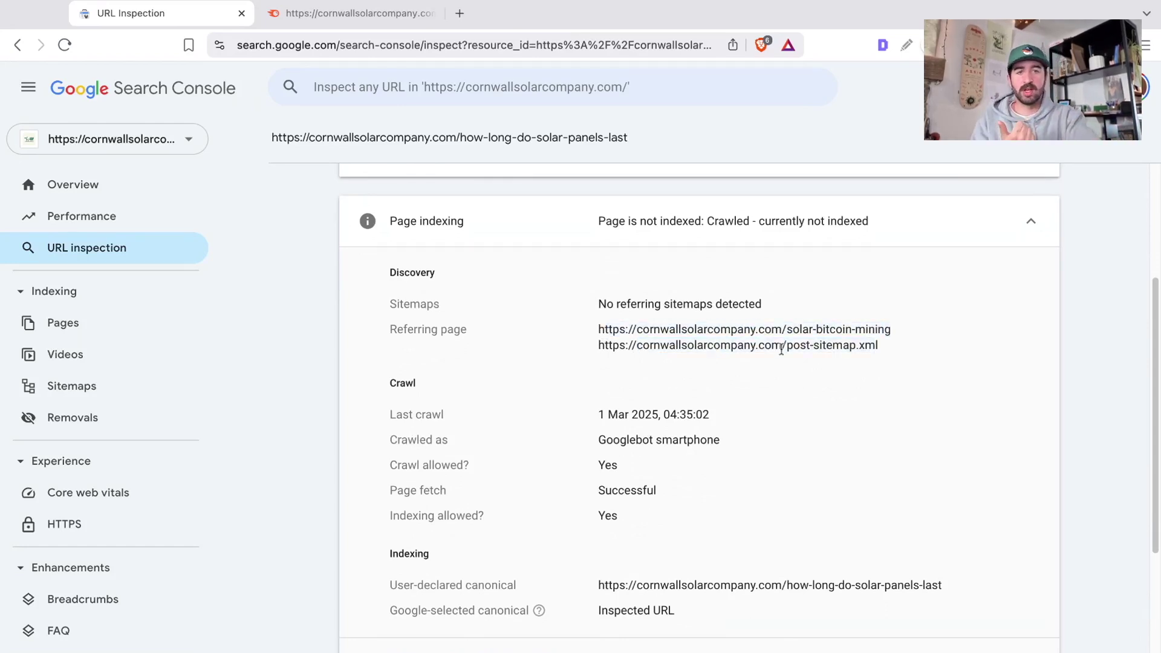
Highlight the post-sitemap.xml referring URL and the 'No referring sitemaps detected' note.
triple_click(894, 348)
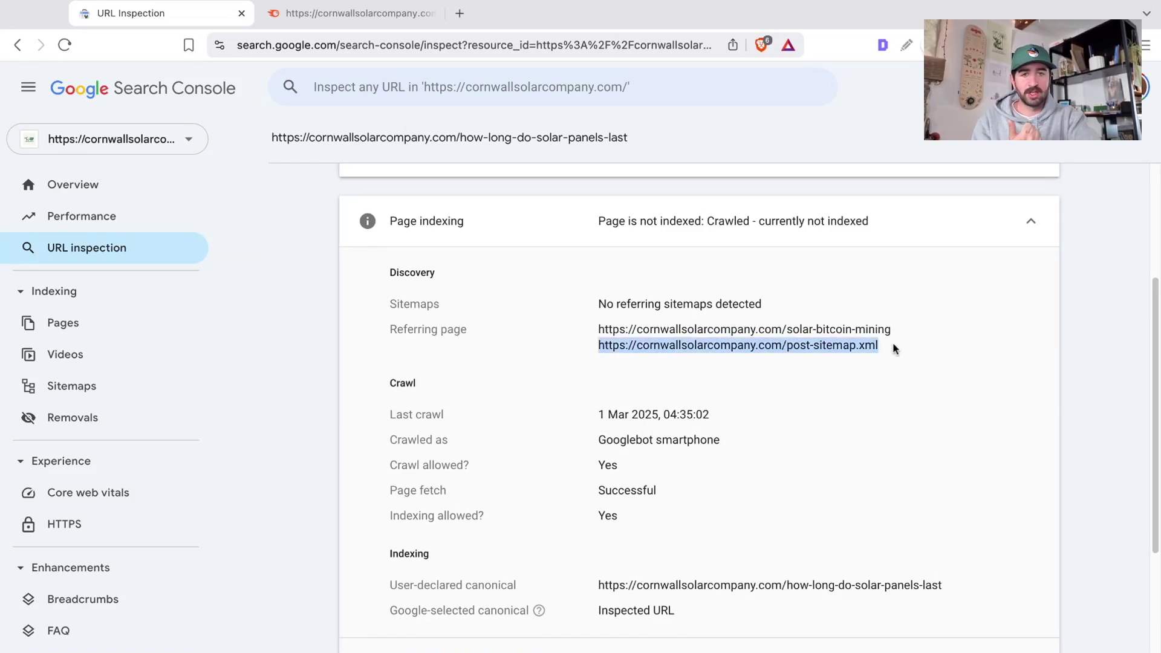
left_click(810, 349)
triple_click(602, 304)
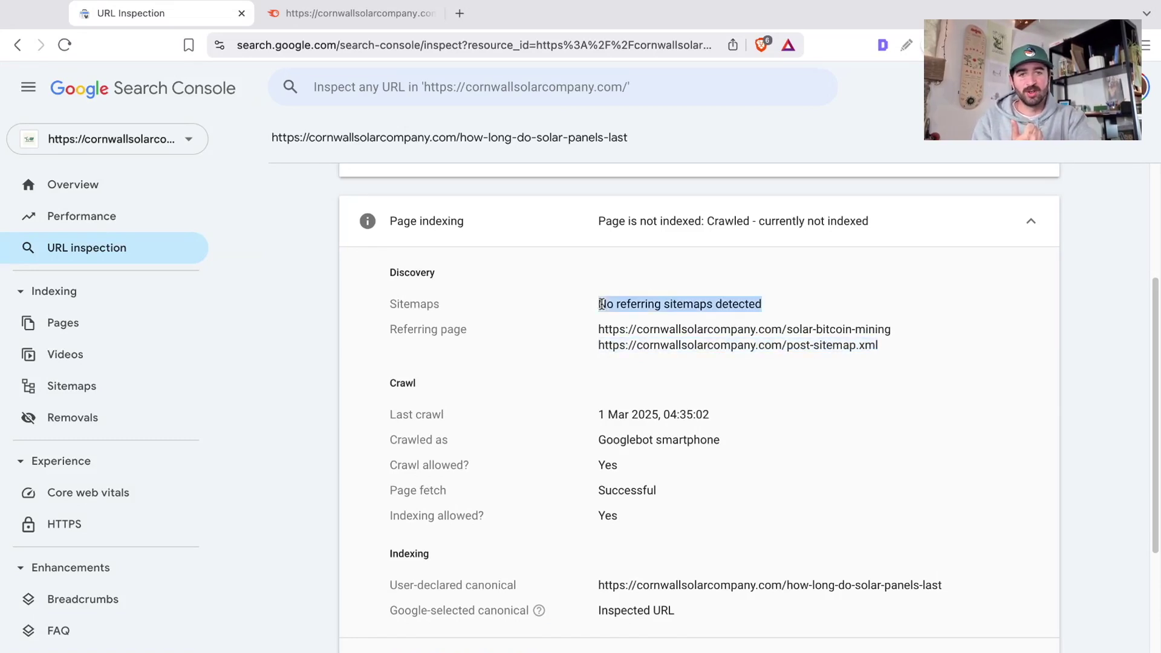
left_click(877, 346)
key("shift+alt+Left")
key("shift+alt+Left")
key("shift+alt+Left")
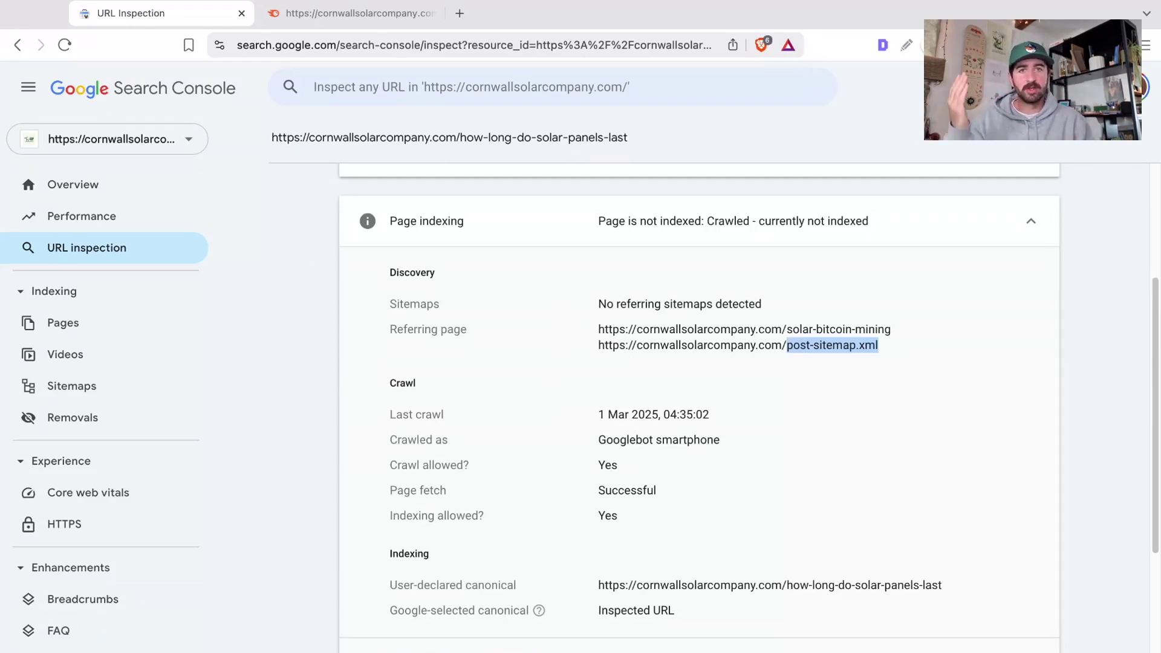
scroll(726, 363, "down", 2)
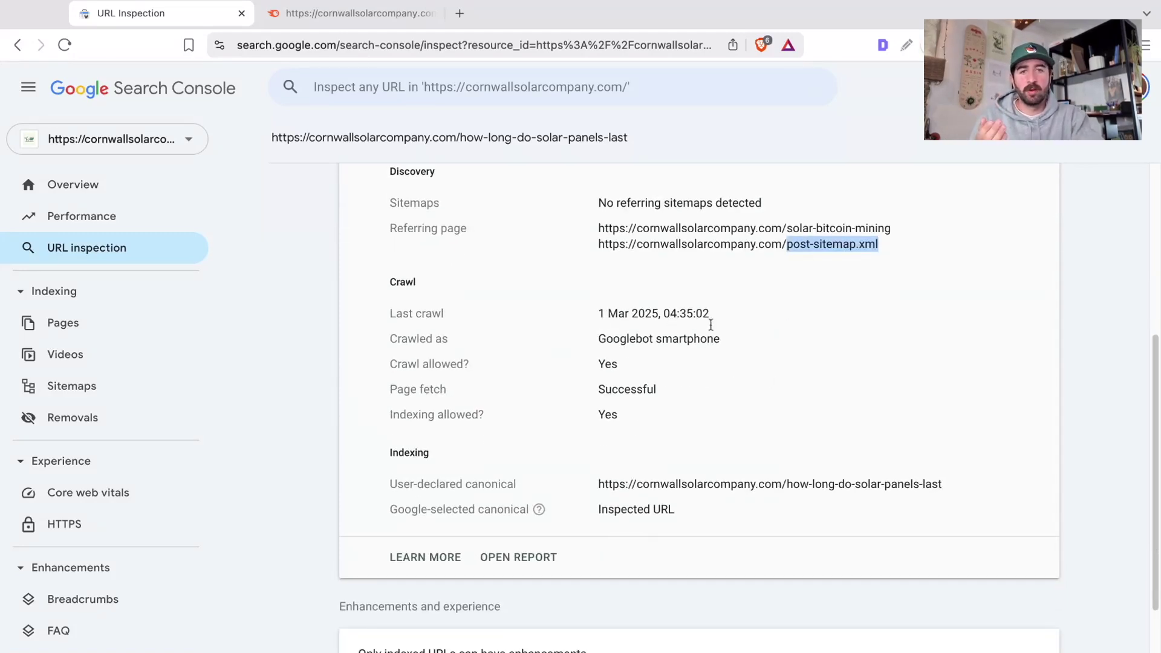
triple_click(728, 314)
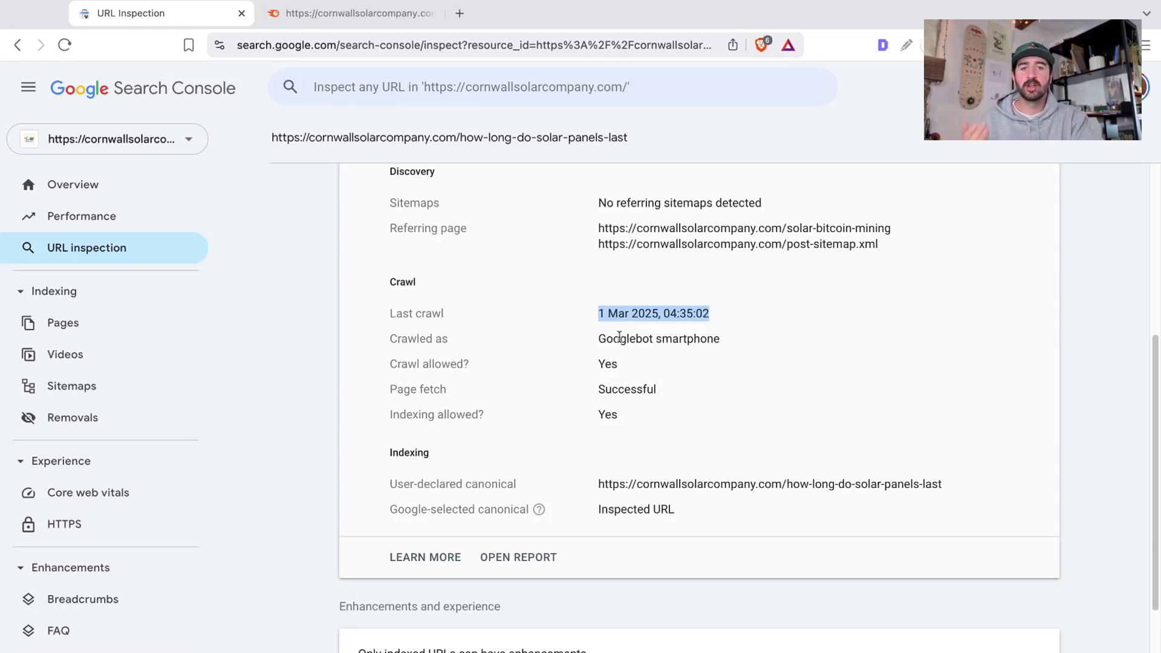
scroll(617, 357, "down", 2)
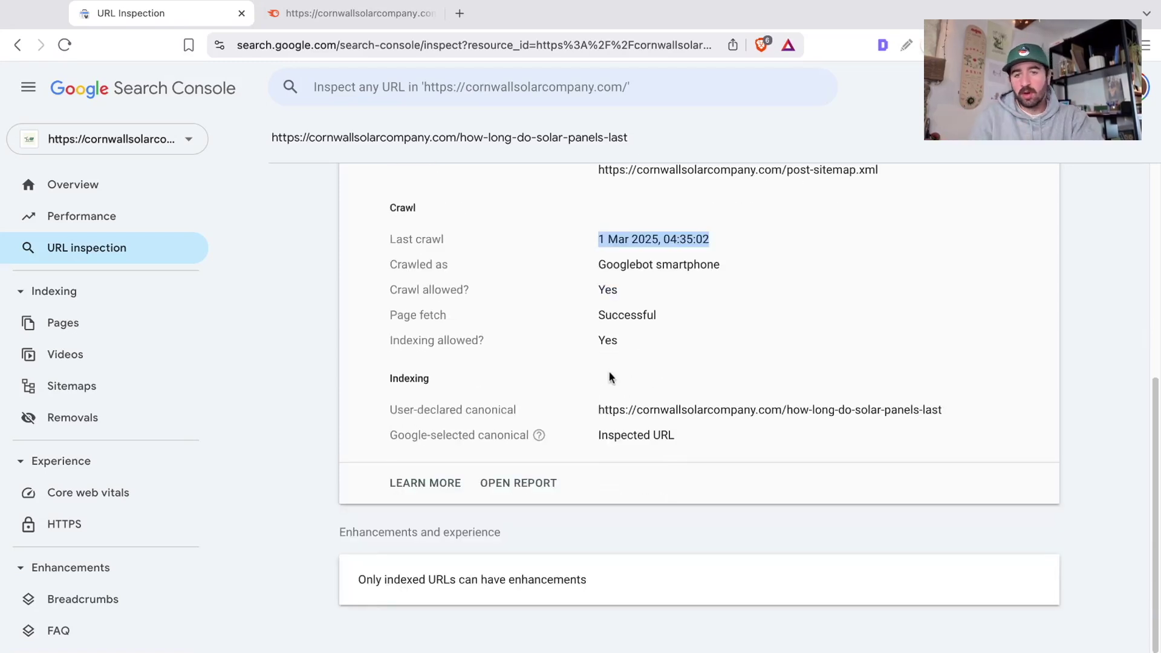
scroll(612, 371, "up", 6)
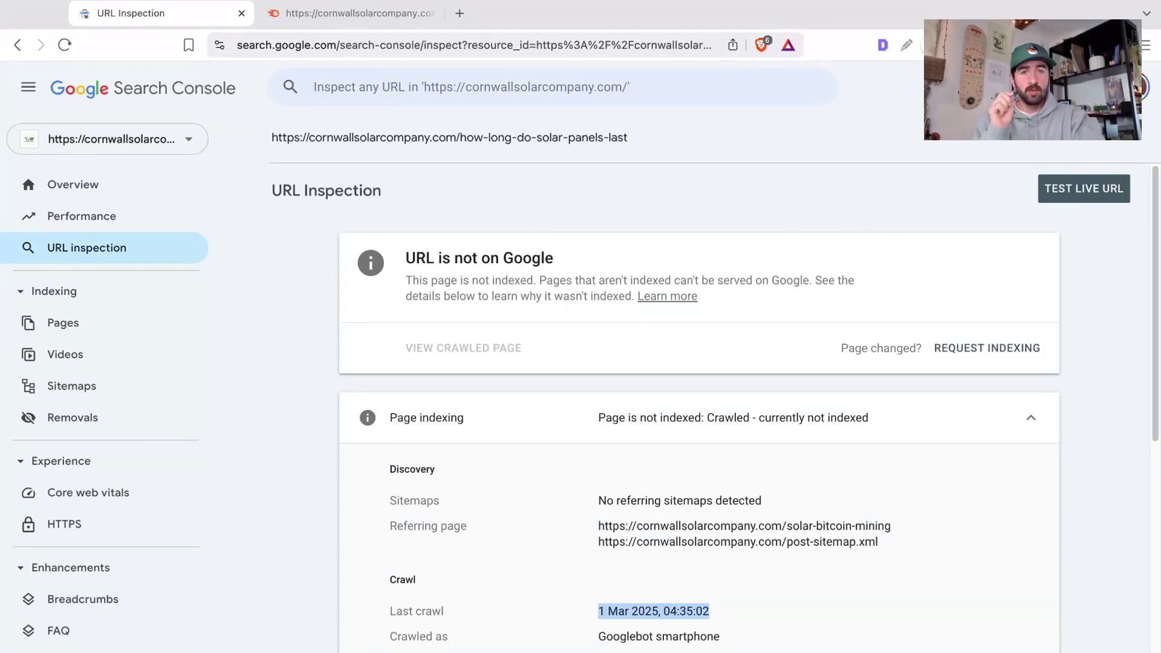
Copy the inspected post URL and load the live article in a new tab.
triple_click(505, 138)
key("ctrl+c")
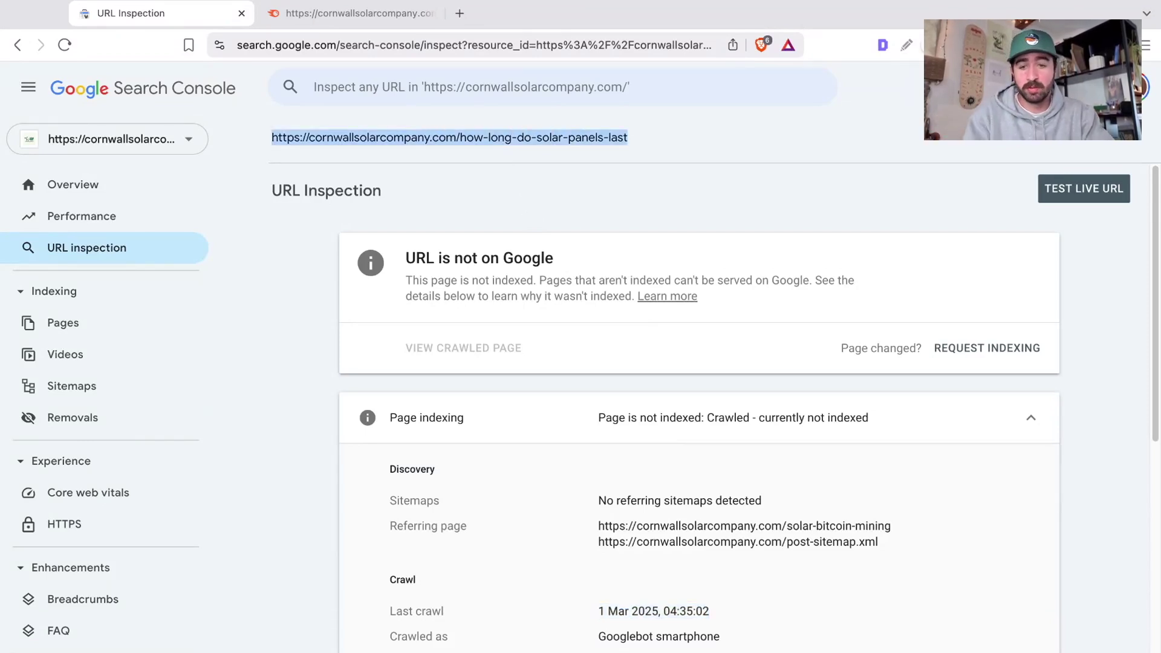
left_click(460, 13)
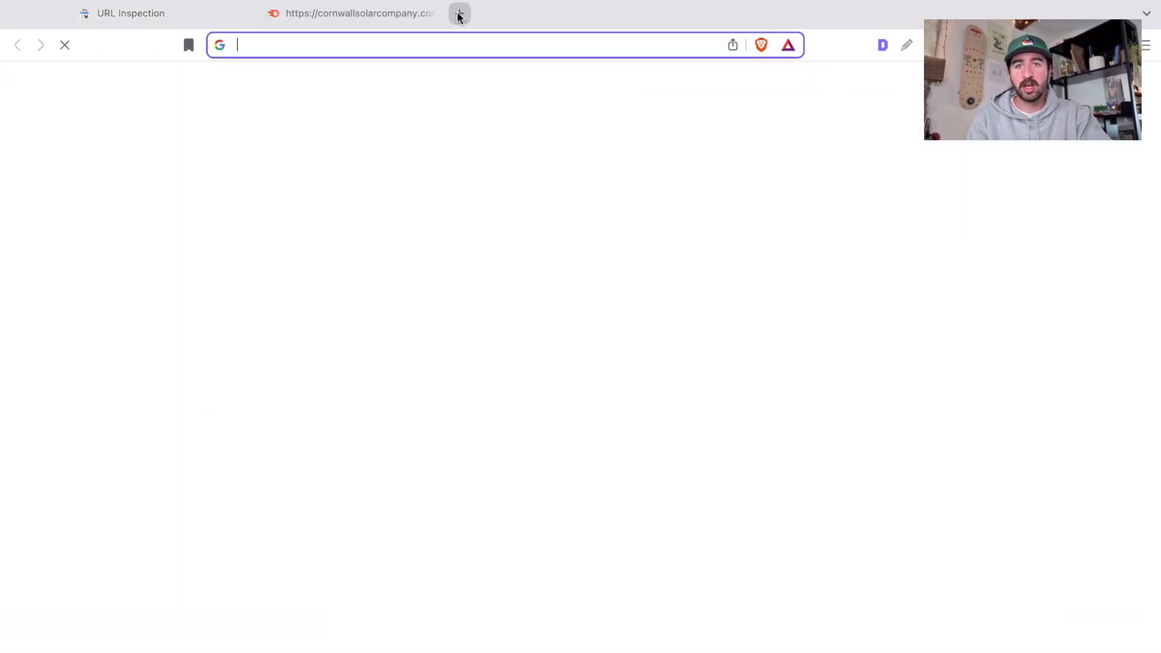
key("ctrl+v")
key("Return")
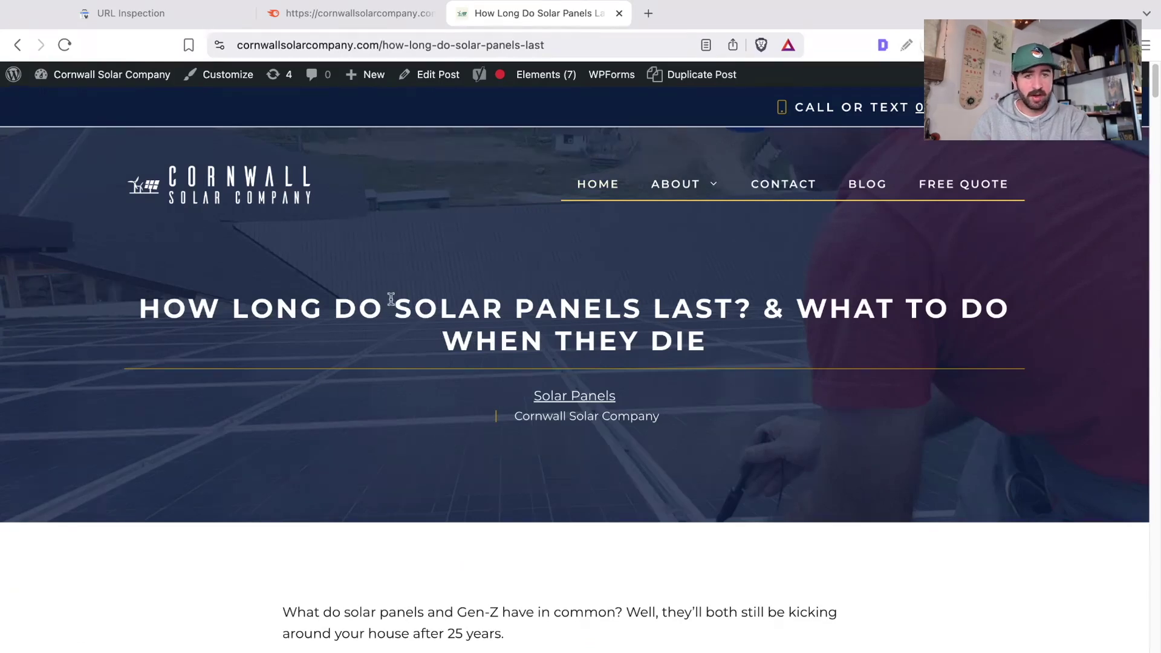
Read through the solar panel lifespan article from its opening paragraph to the final sections.
scroll(481, 317, "down", 5)
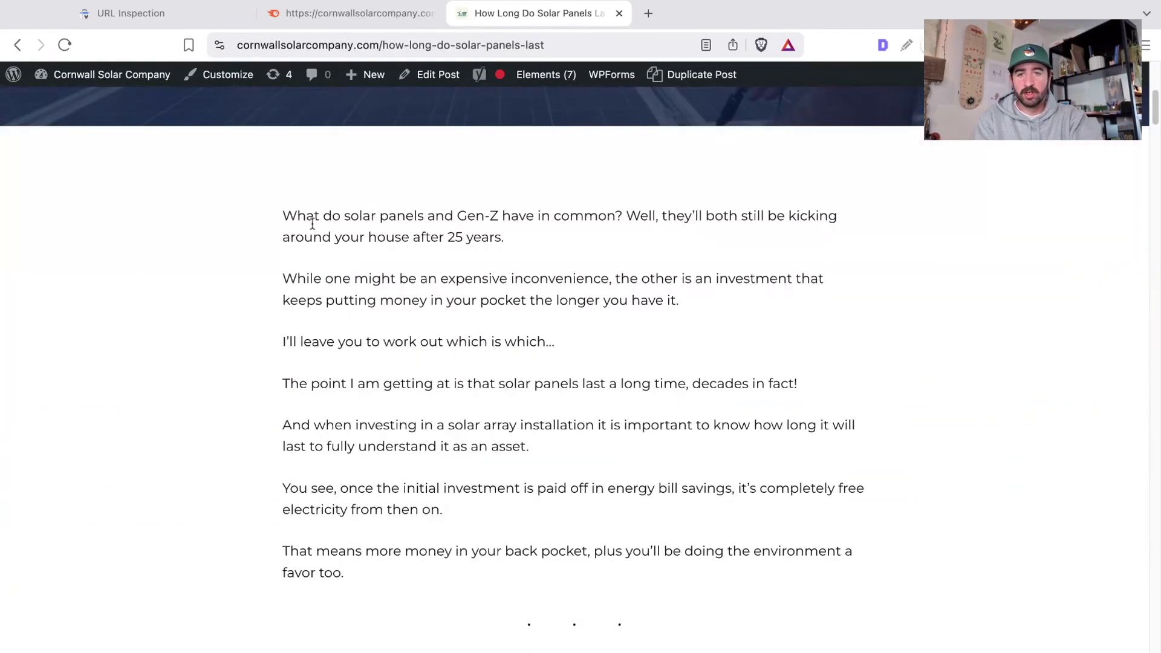
left_click_drag(306, 216, 670, 236)
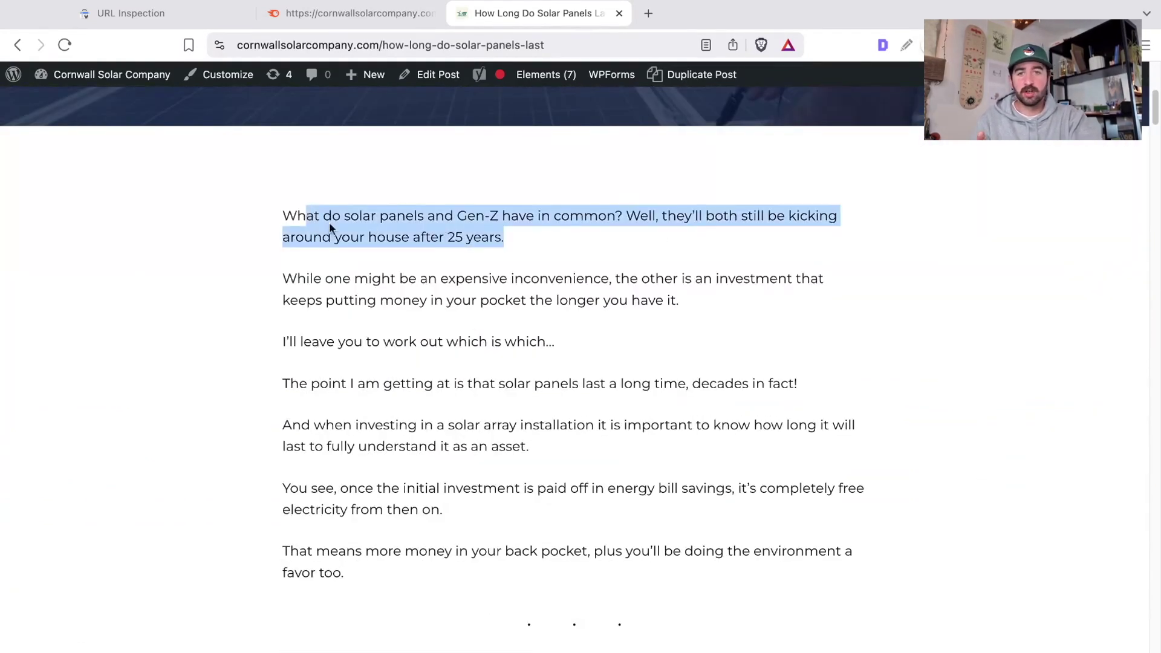
left_click_drag(345, 381, 534, 394)
scroll(484, 375, "down", 20)
scroll(444, 358, "down", 8)
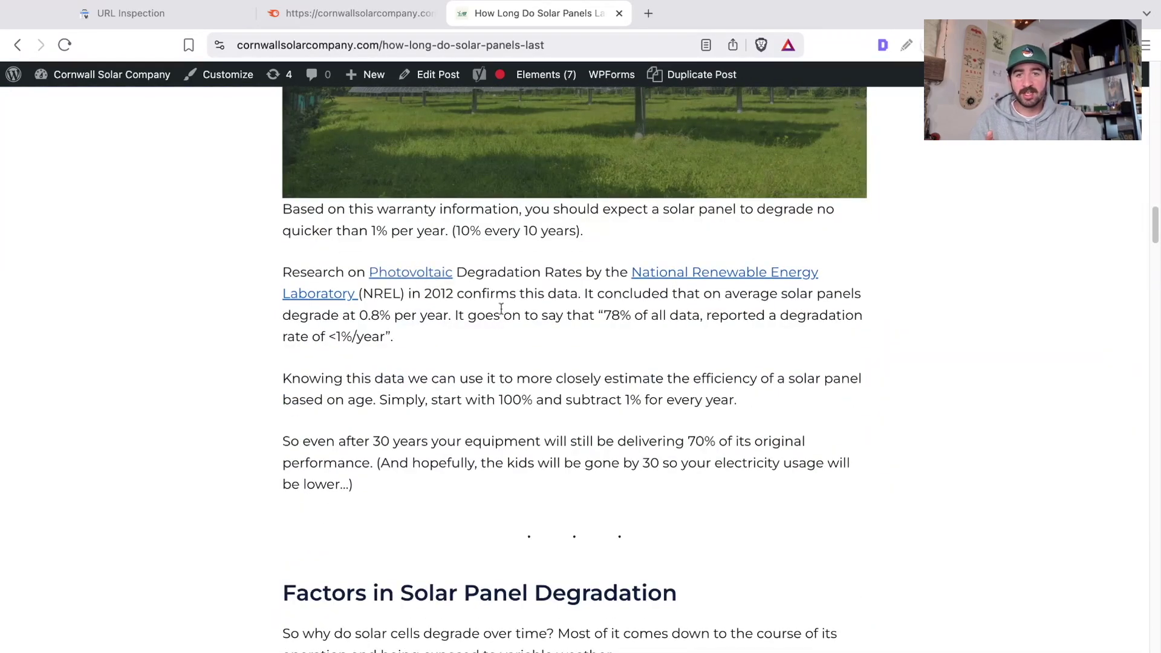
scroll(423, 278, "down", 7)
scroll(423, 297, "down", 4)
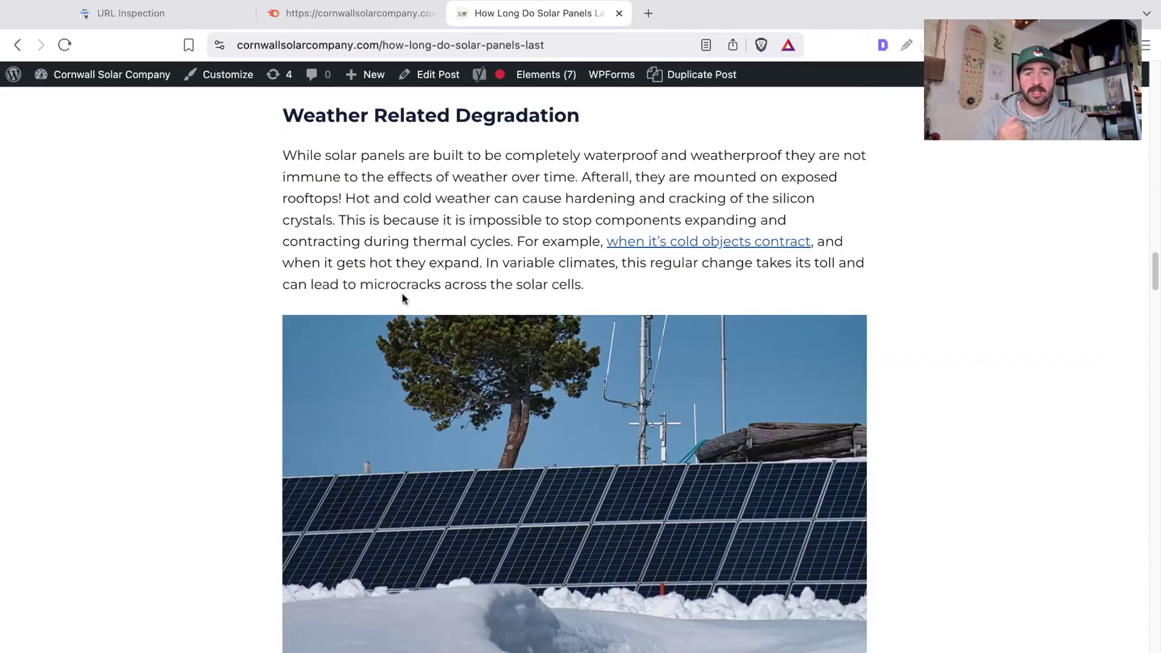
left_click_drag(431, 156, 511, 283)
scroll(503, 300, "down", 8)
scroll(502, 299, "down", 20)
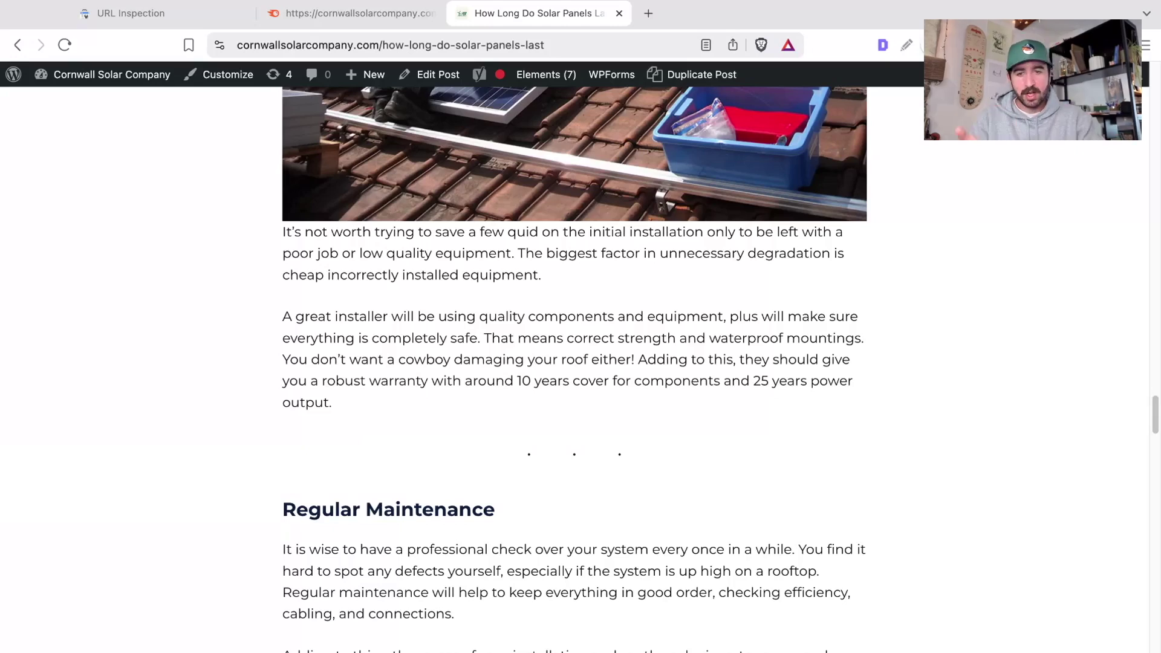
scroll(460, 384, "down", 7)
scroll(561, 294, "down", 5)
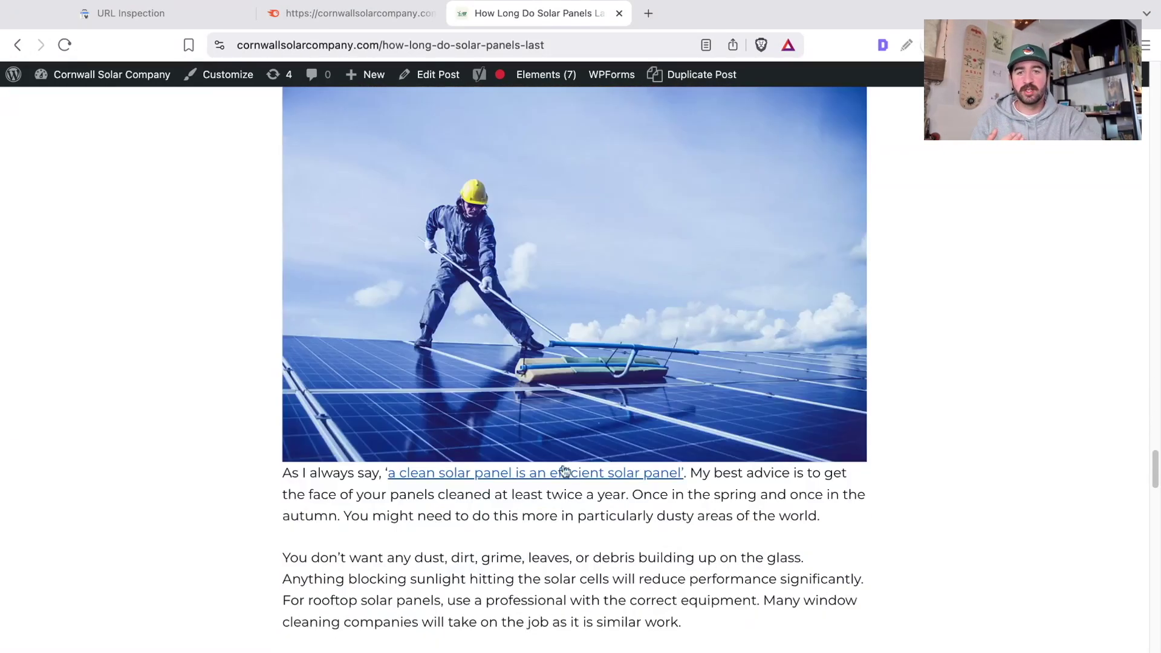
scroll(505, 381, "down", 8)
scroll(503, 392, "down", 7)
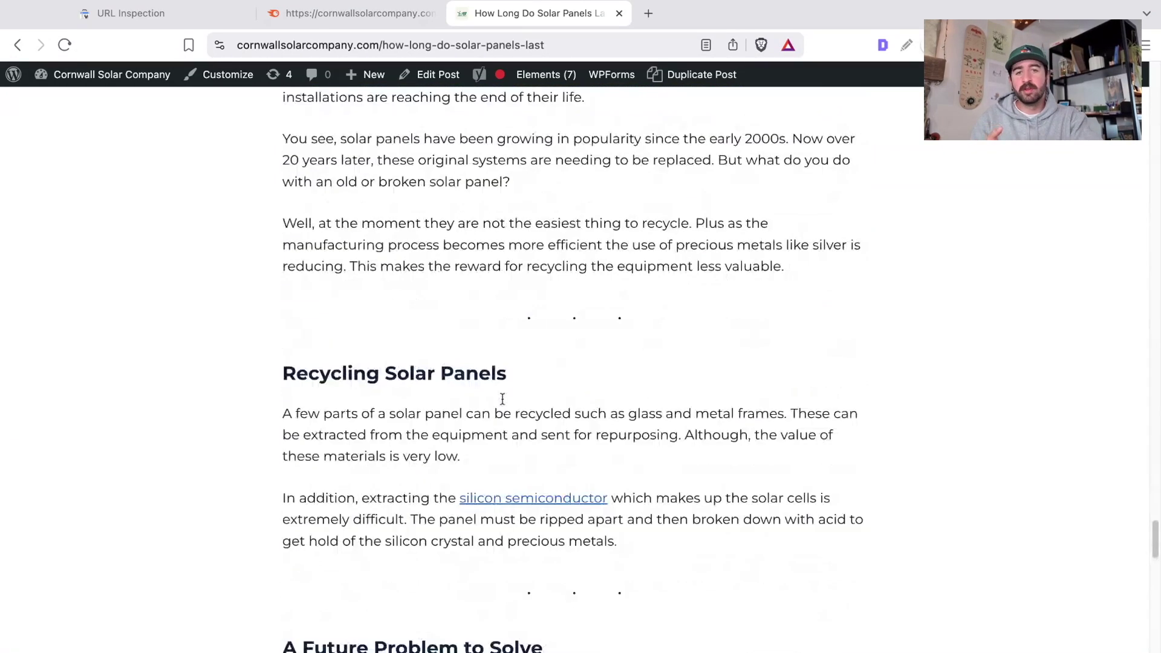
scroll(487, 400, "down", 7)
scroll(547, 423, "down", 6)
scroll(544, 418, "up", 20)
scroll(544, 419, "up", 10)
Request indexing for the post URL, review the priority crawl queue note, then return to the article.
left_click(190, 12)
left_click(967, 349)
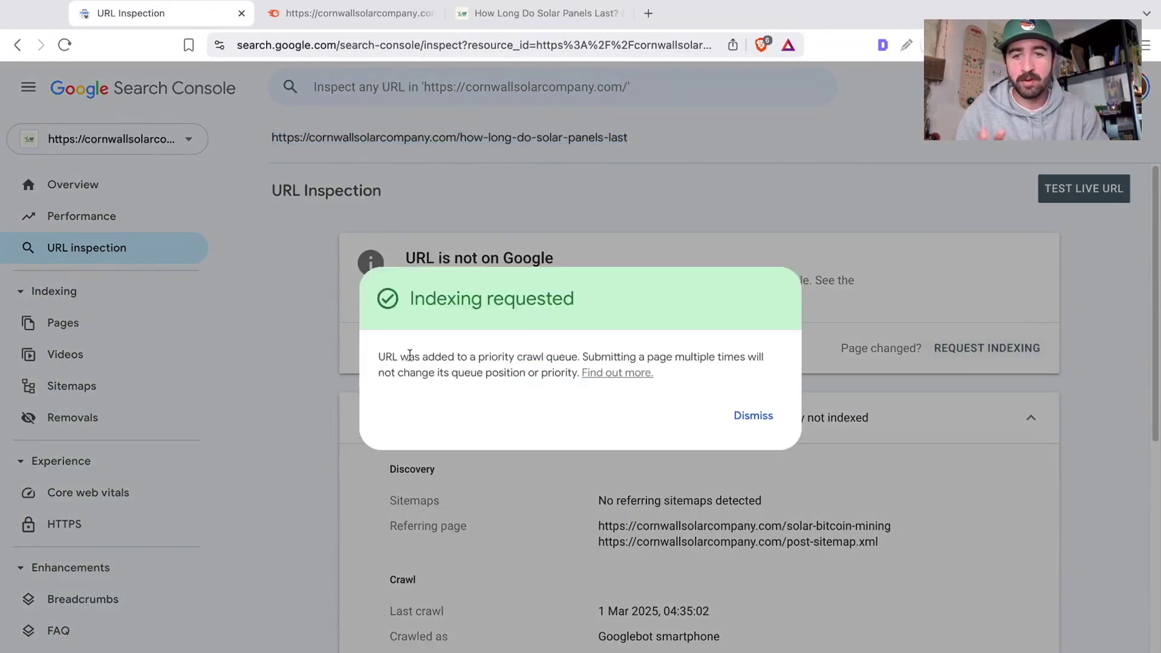
left_click_drag(409, 356, 578, 357)
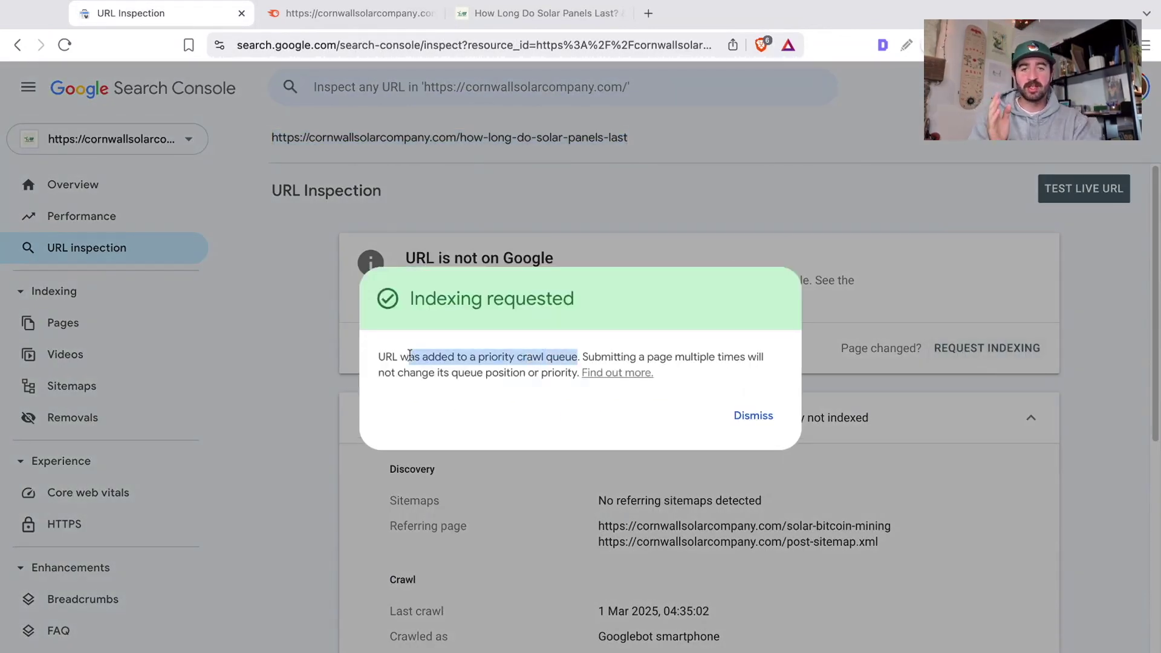
left_click(587, 357)
left_click_drag(390, 373, 568, 373)
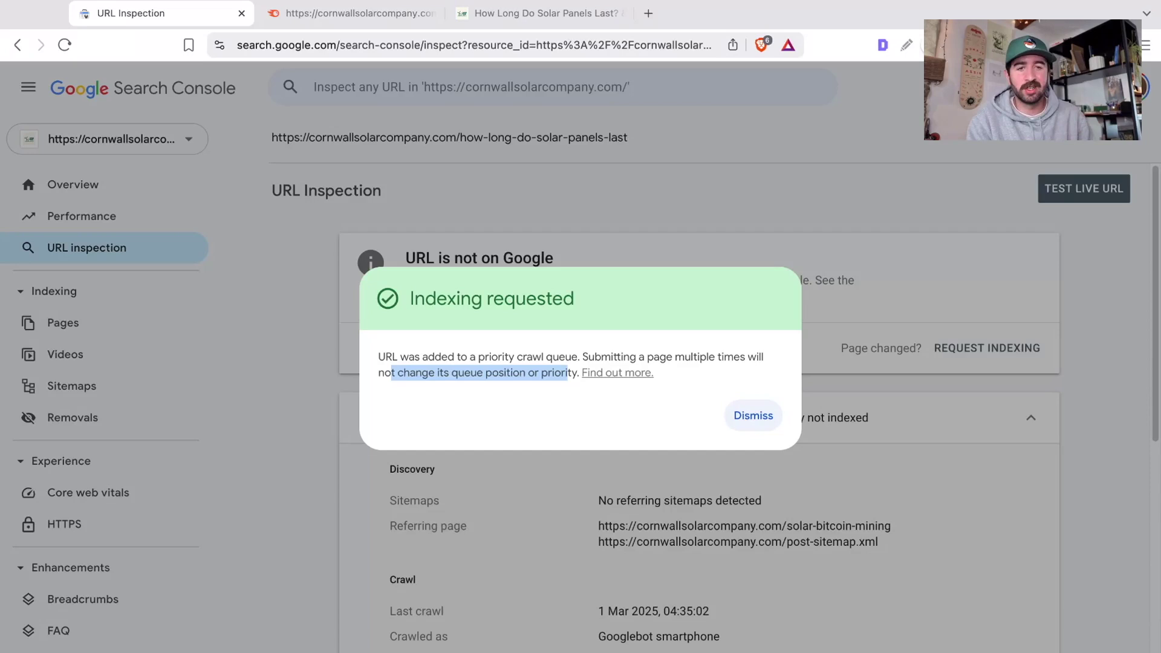
key("Escape")
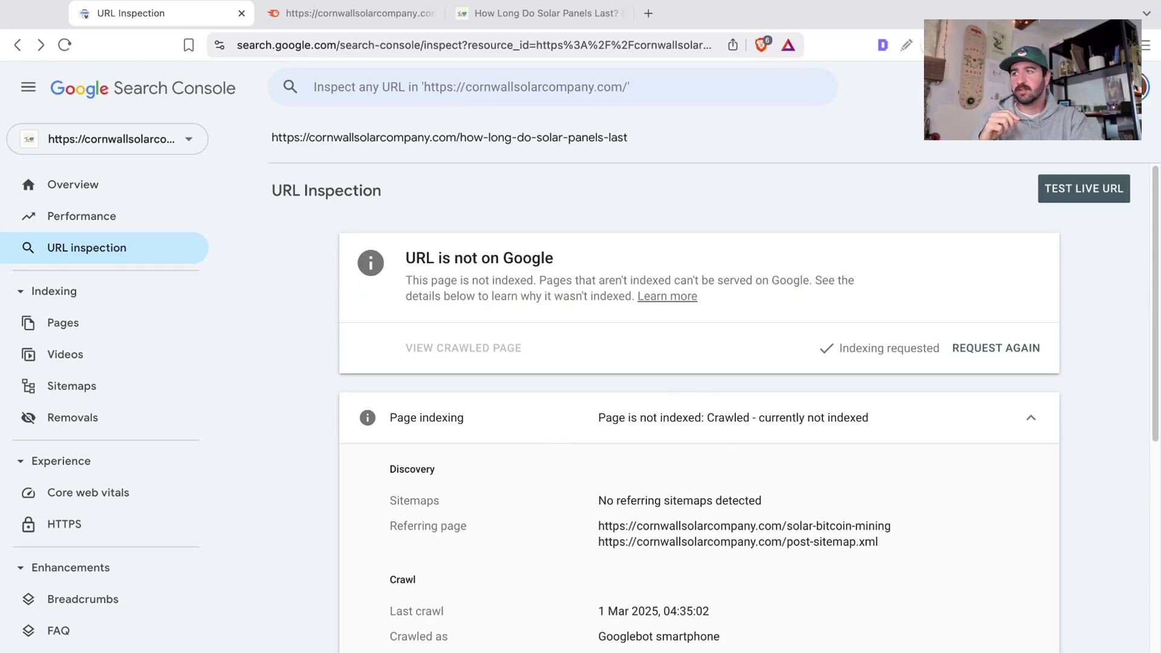
left_click(517, 14)
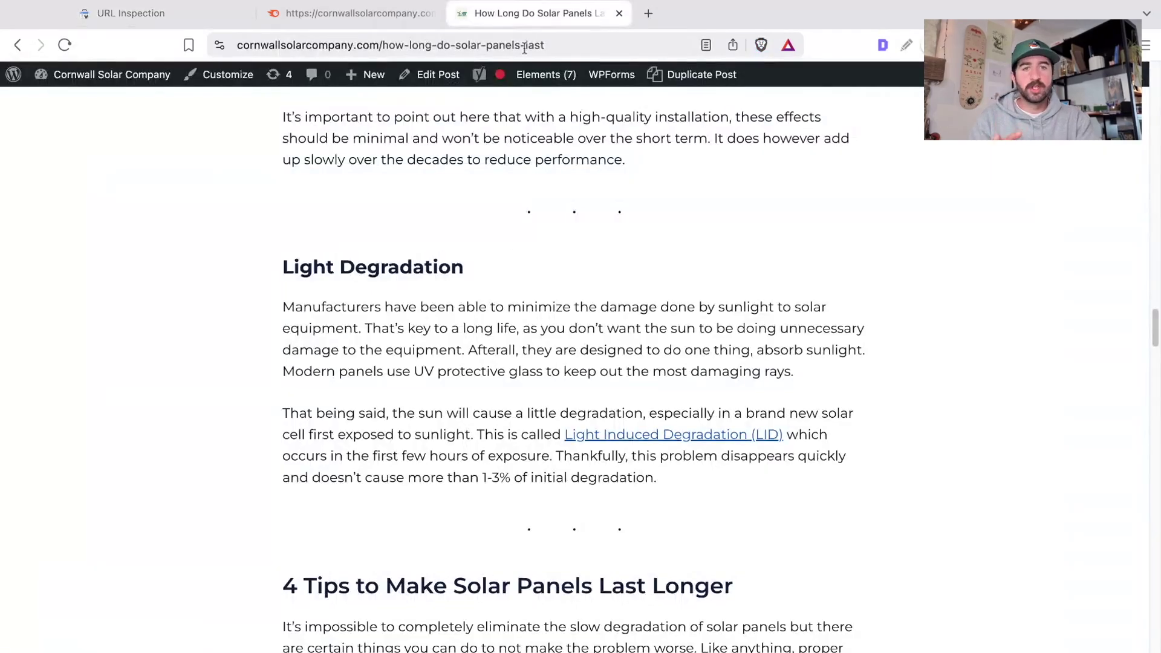
Open the solar panel lifespan post in the WordPress editor and scroll its Yoast SEO panel.
left_click(437, 87)
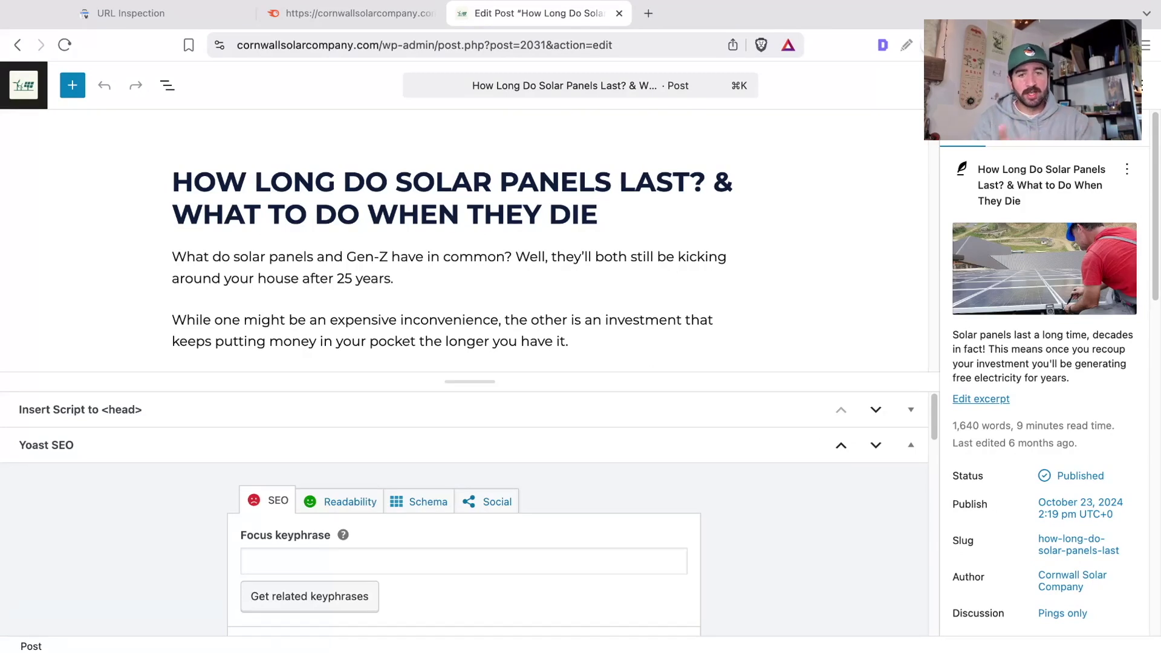
scroll(935, 408, "down", 5)
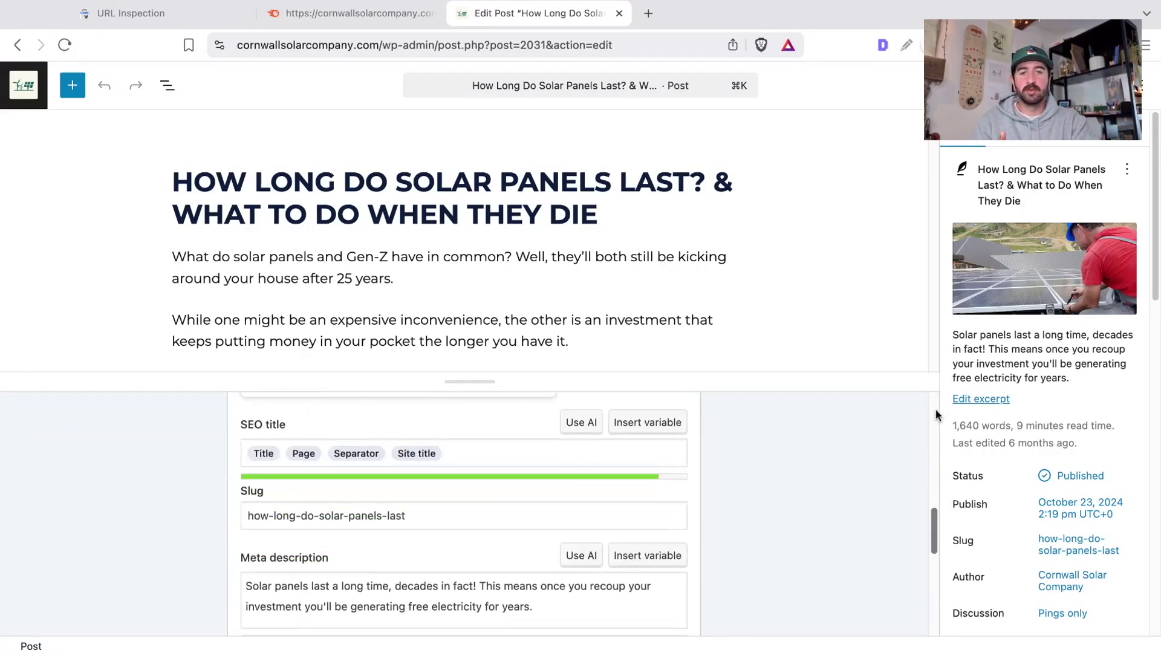
scroll(935, 408, "up", 3)
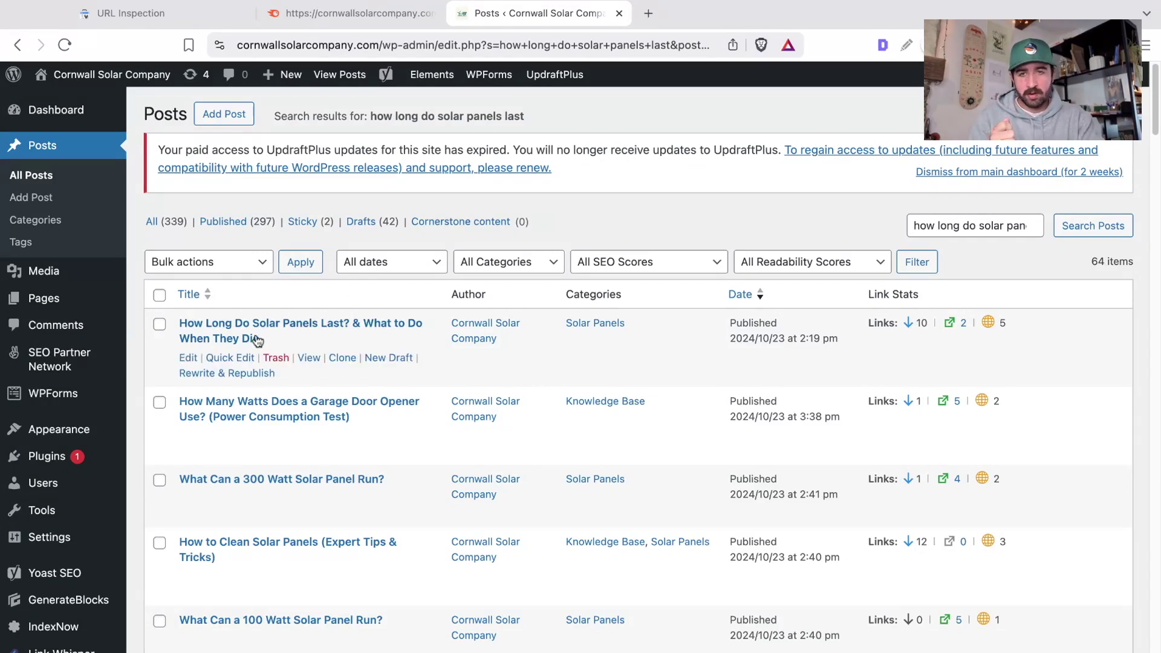
View the published lifespan post live and scroll to its intro.
left_click(309, 358)
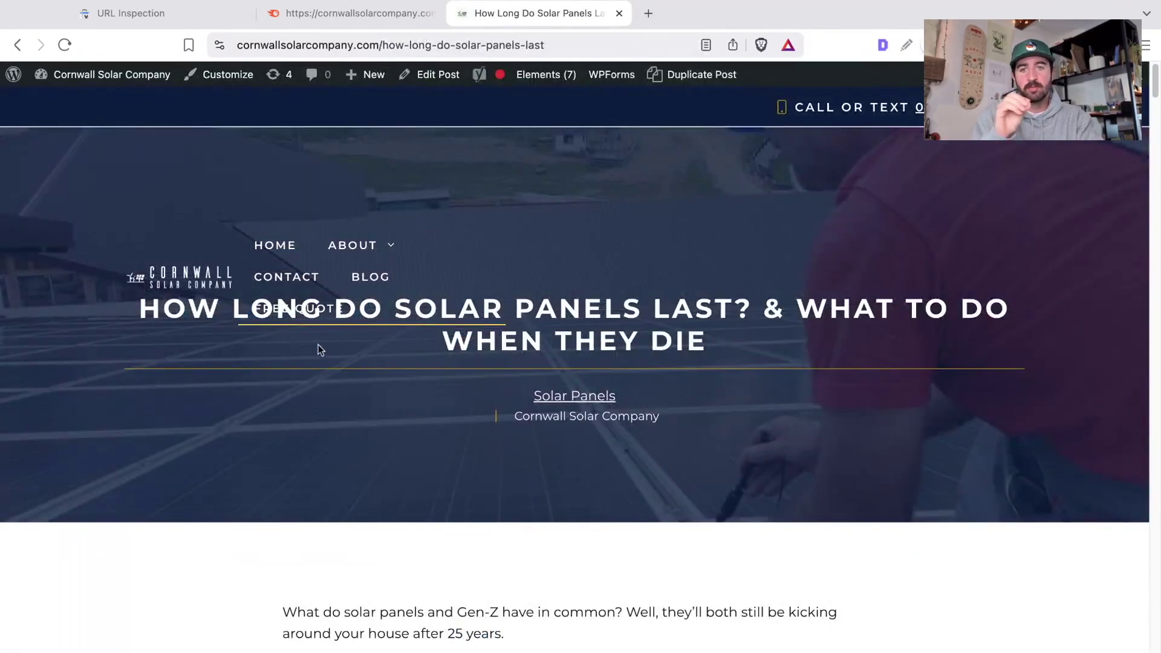
scroll(319, 343, "down", 6)
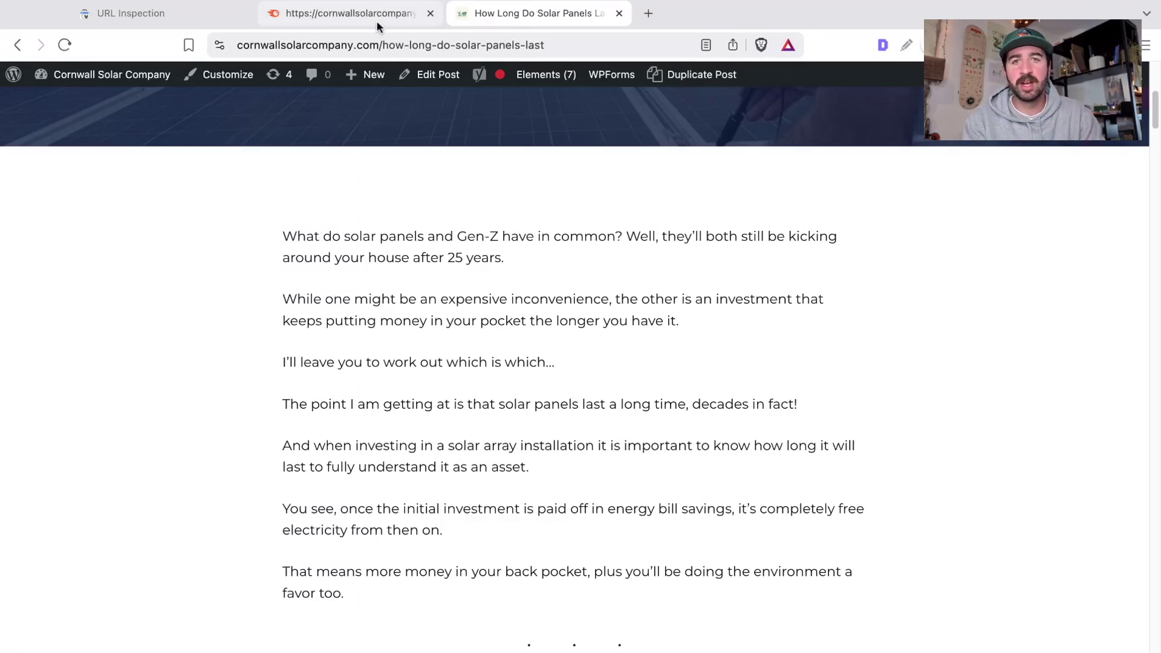
Review Semrush's Domain Overview for the post URL, showing 0 backlinks and no organic traffic.
left_click(343, 20)
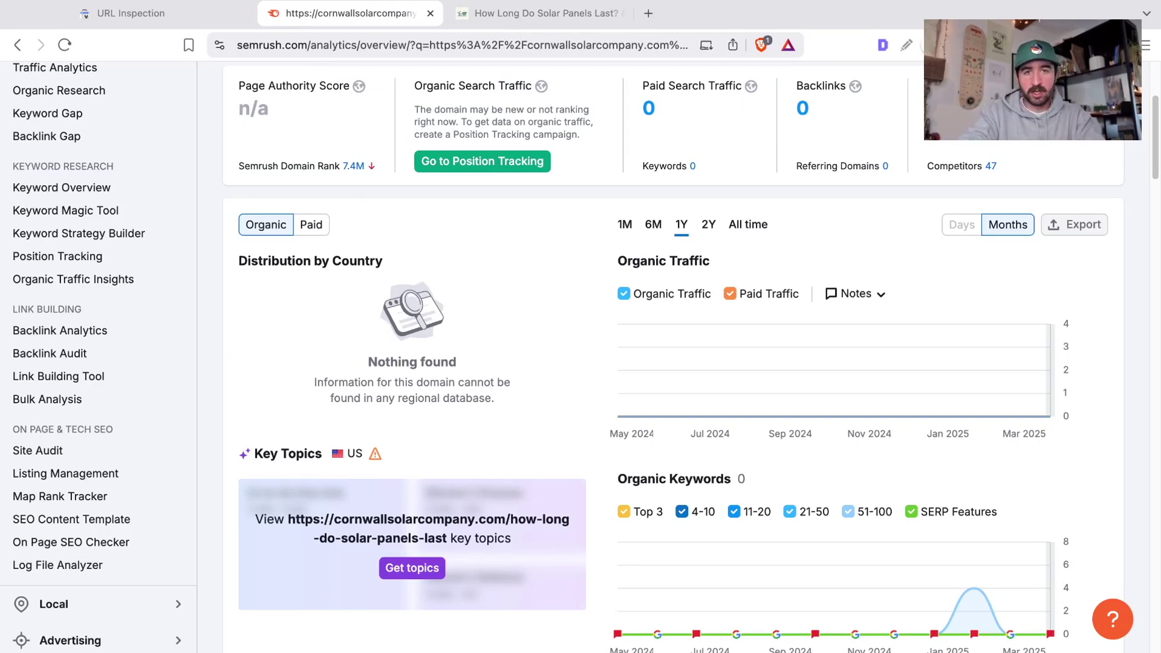
scroll(701, 268, "up", 1)
scroll(702, 268, "down", 5)
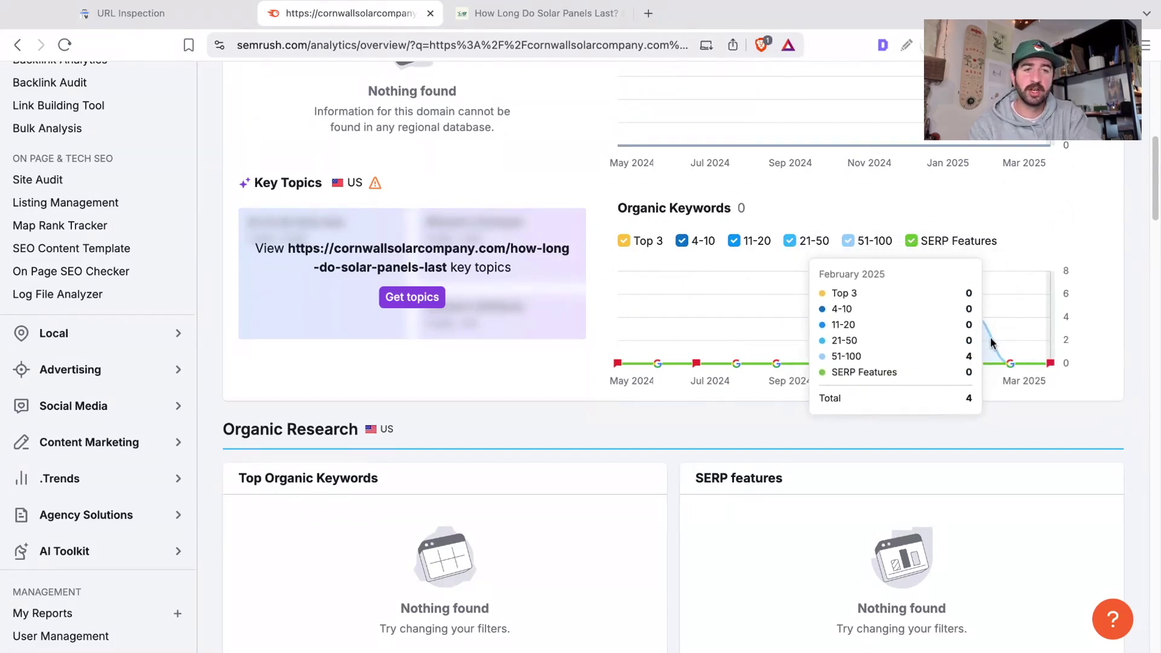
scroll(937, 359, "up", 10)
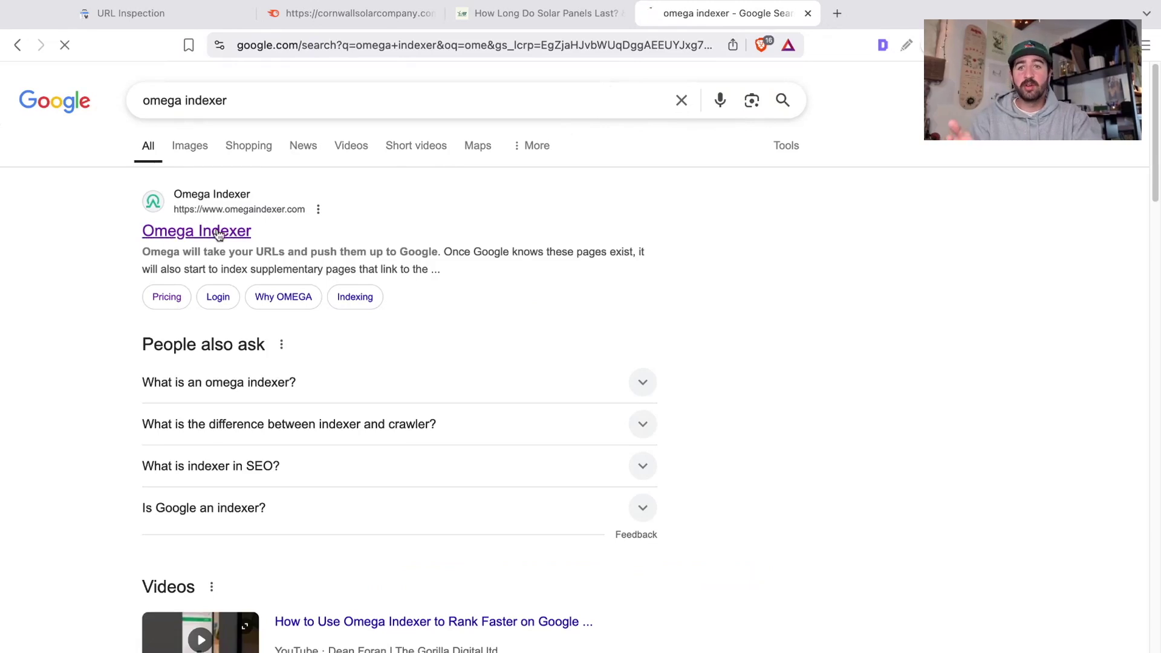
Open omegaindexer.com from the search results and scroll to its four-step How It Works section.
left_click(232, 231)
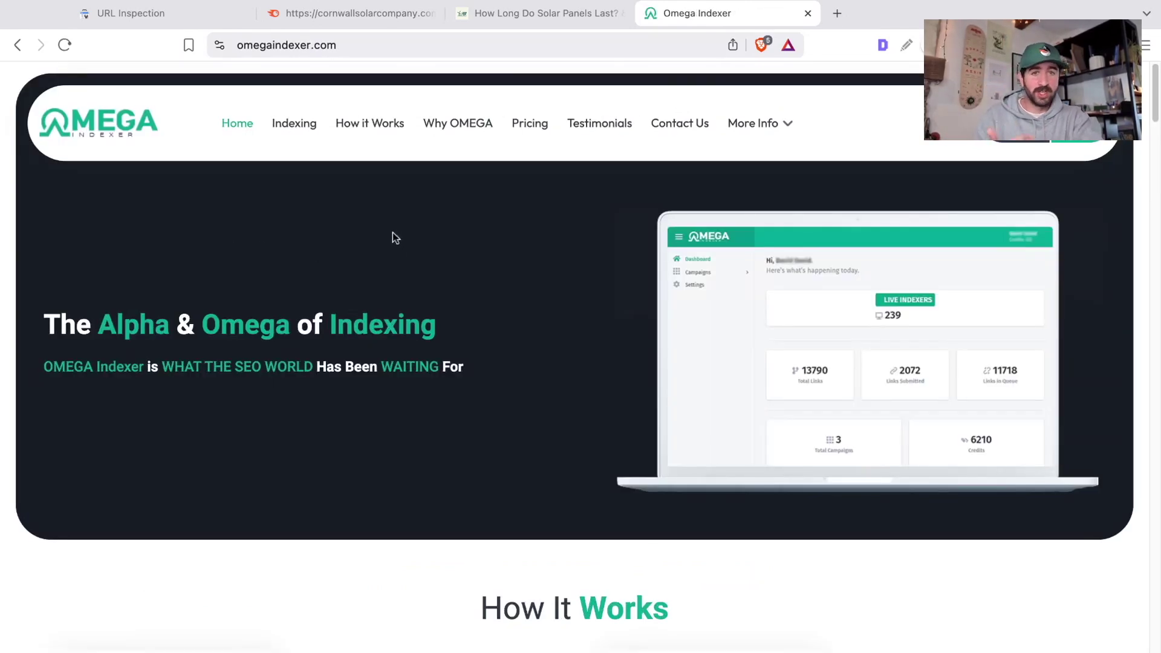
scroll(394, 235, "down", 4)
scroll(333, 266, "up", 4)
scroll(270, 298, "down", 5)
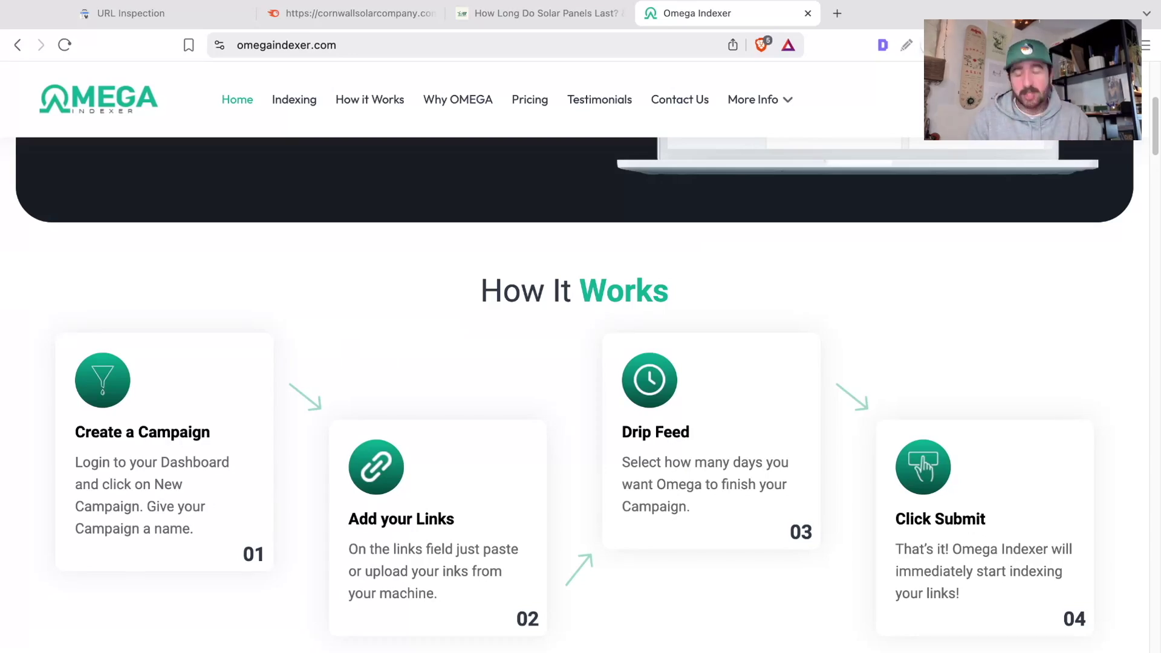
Go from the live article via Edit Post back to Posts and add a new untitled draft.
left_click(507, 14)
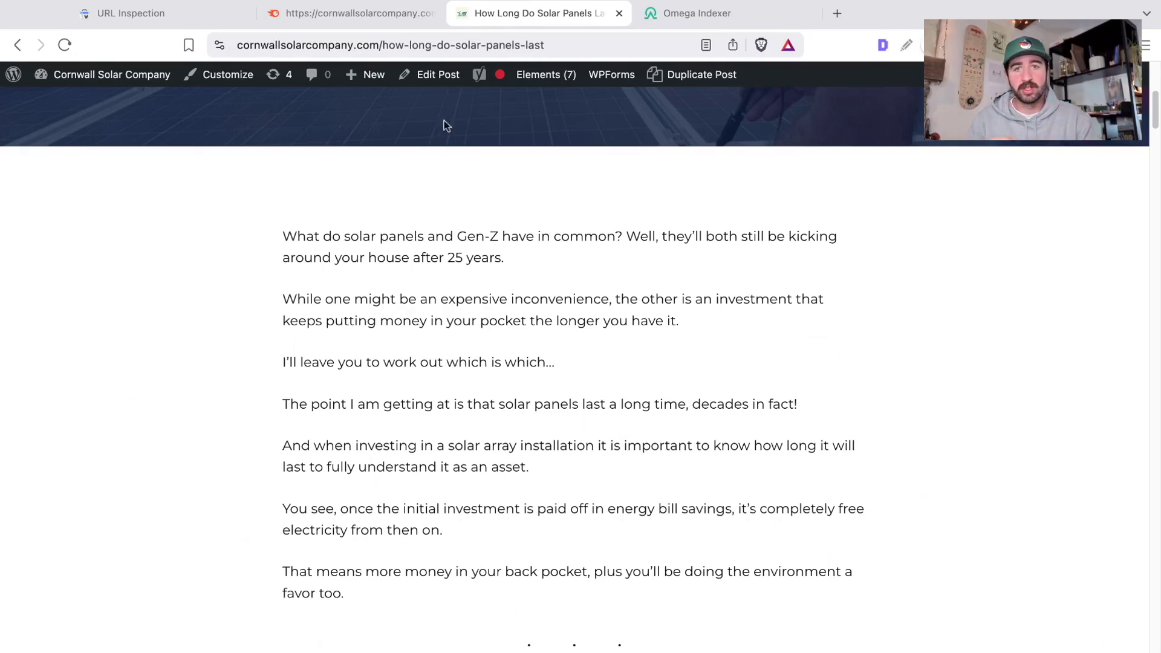
left_click(438, 75)
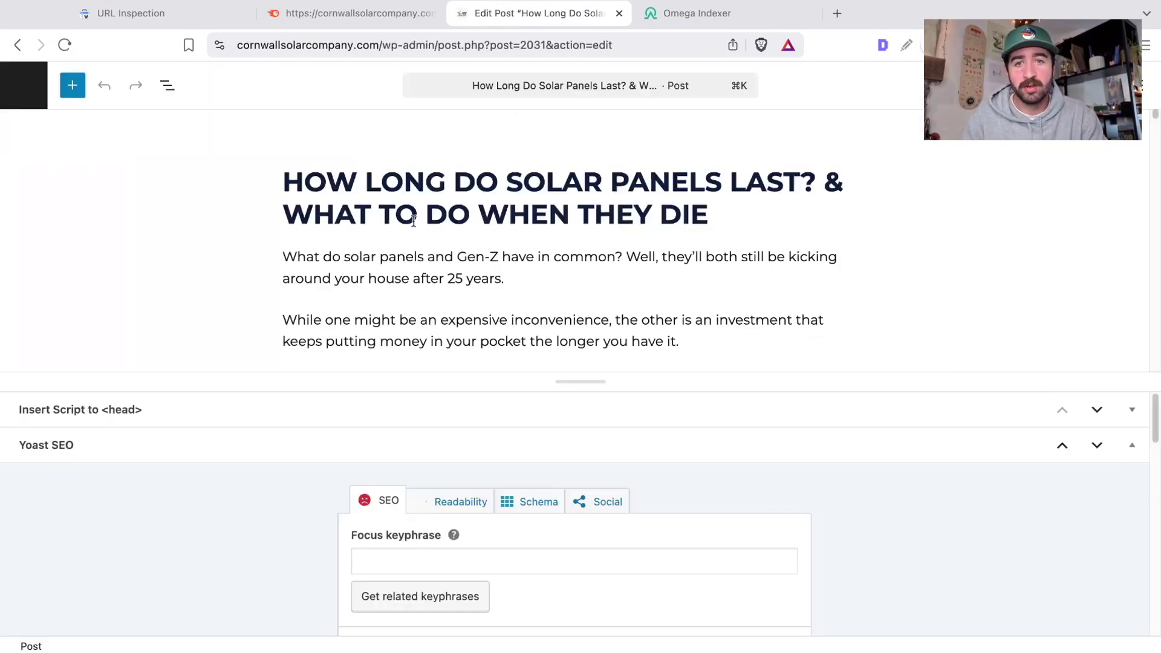
left_click(24, 85)
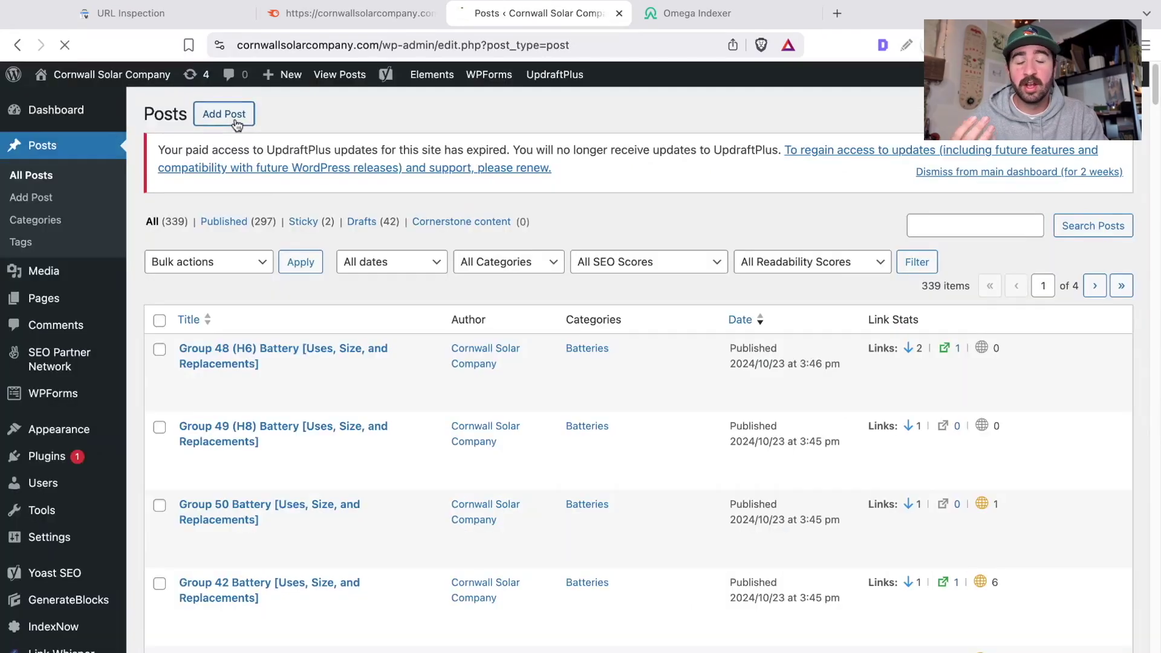
left_click(235, 121)
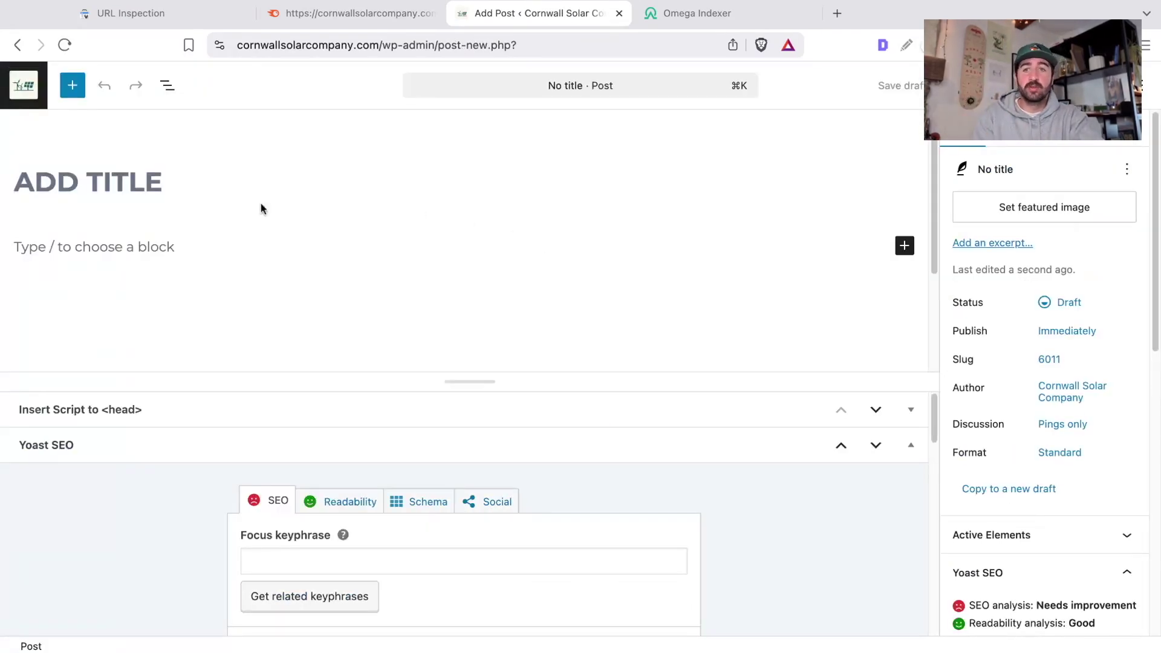